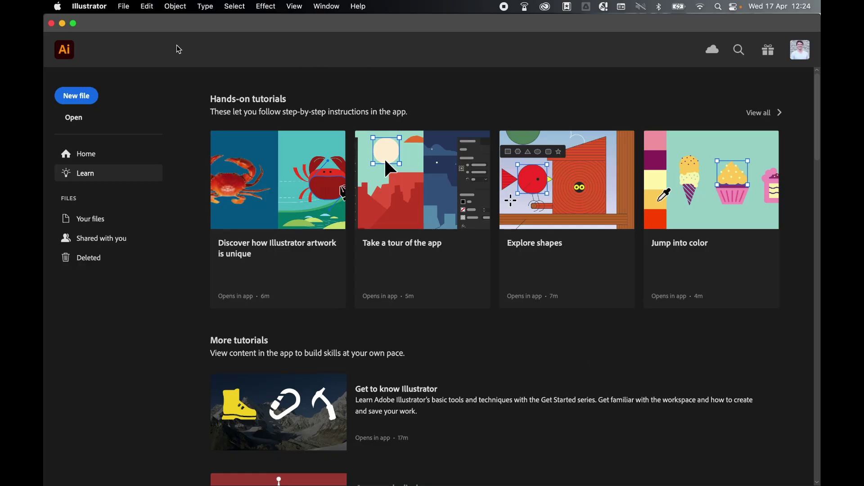
Step: Create a new document from the Web-Large 1920 × 1080 px web preset
click(123, 7)
click(125, 18)
click(274, 84)
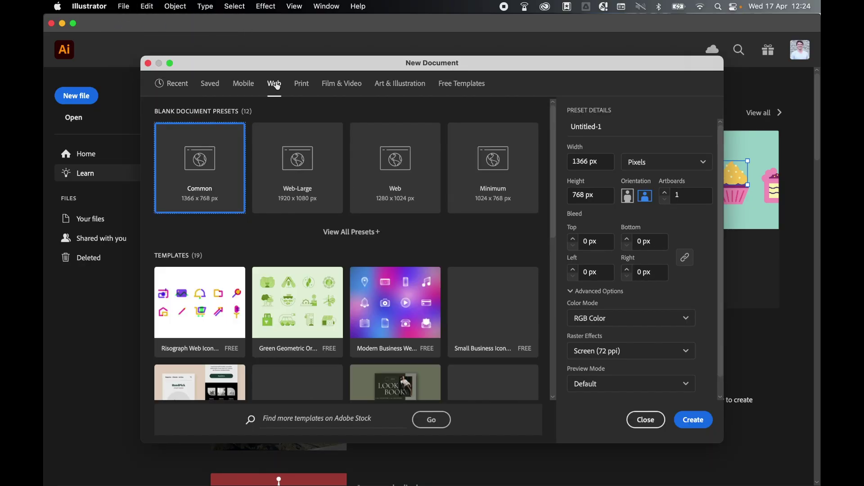
click(297, 163)
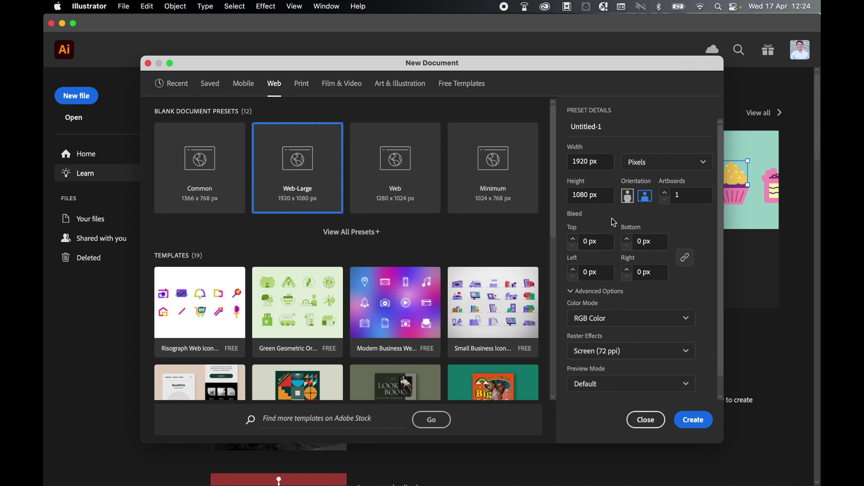
click(696, 421)
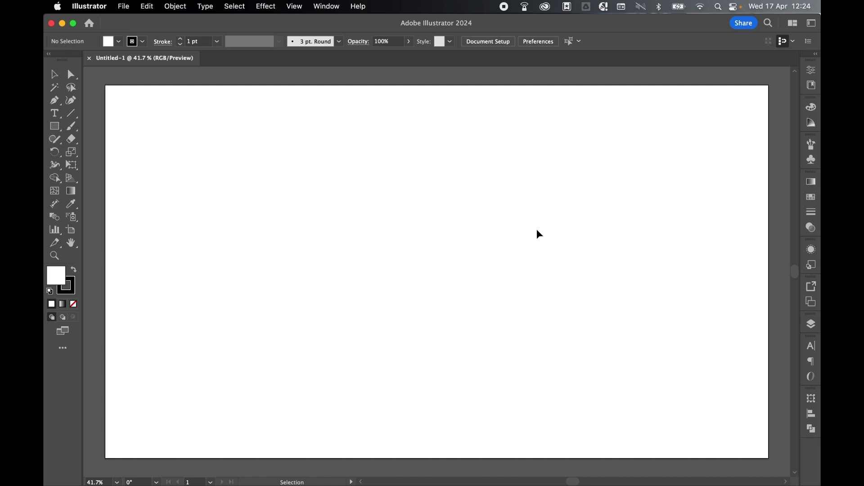
Step: Add centre-aligned point text reading MATTHEWS on the artboard
drag(55, 114, 104, 117)
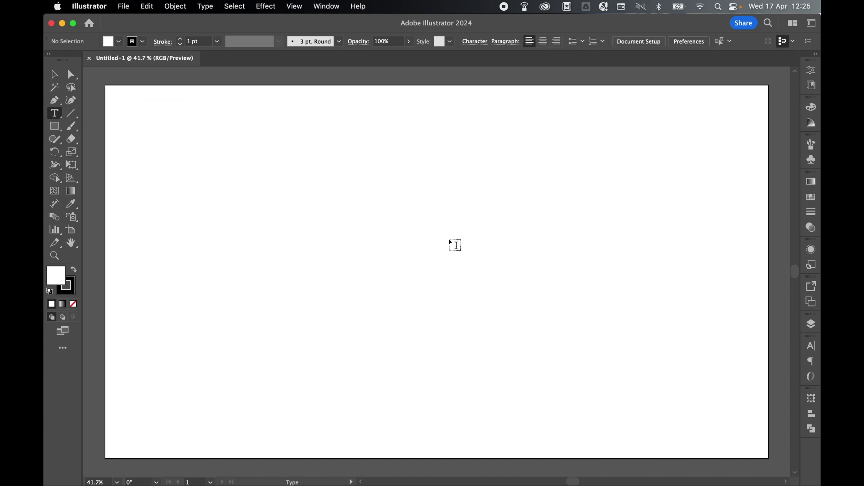
click(430, 232)
click(638, 41)
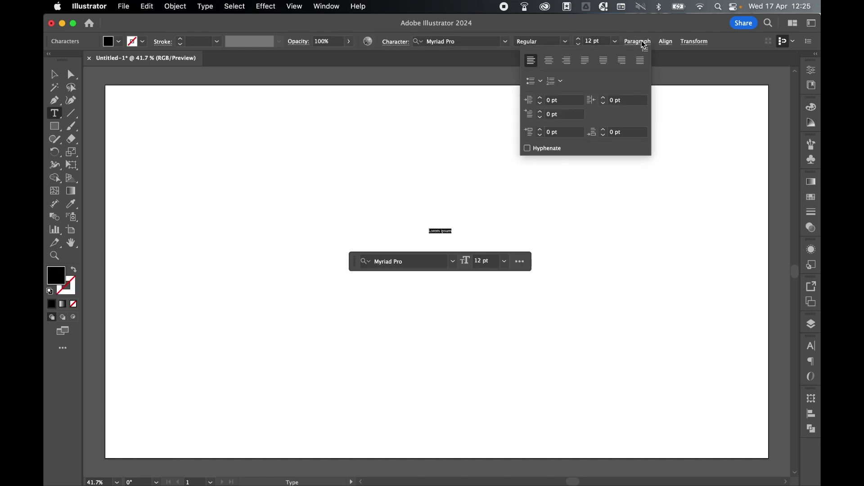
click(552, 64)
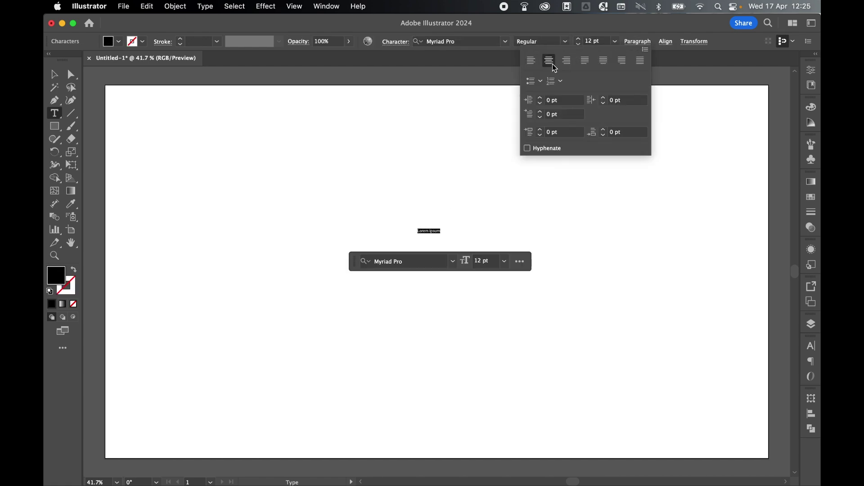
click(639, 41)
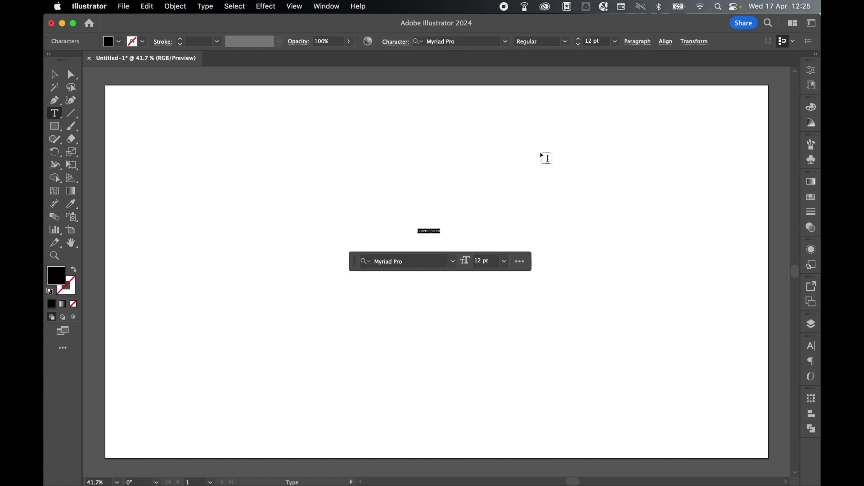
text(MATTHEWS)
click(54, 75)
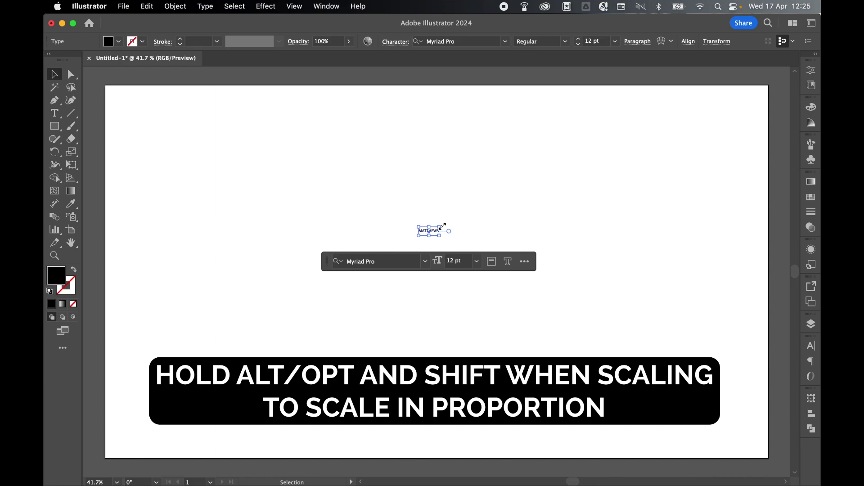
Step: Scale MATTHEWS up to about 209 pt and set it in Richmond Display Bold
drag(442, 225, 645, 154)
click(449, 39)
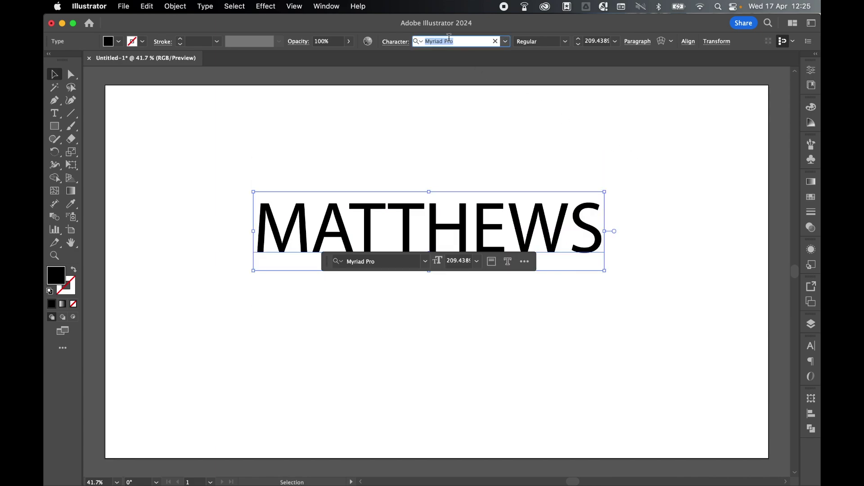
text(RICHMOND)
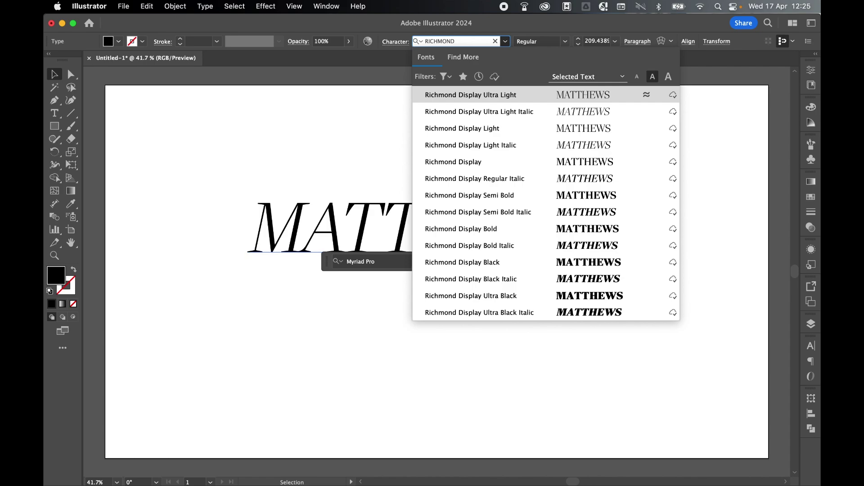
key(Down)
key(Down)
key(Down)
key(Down)
key(Down)
key(Down)
key(Down)
key(Down)
key(Down)
key(Down)
key(Up)
key(Up)
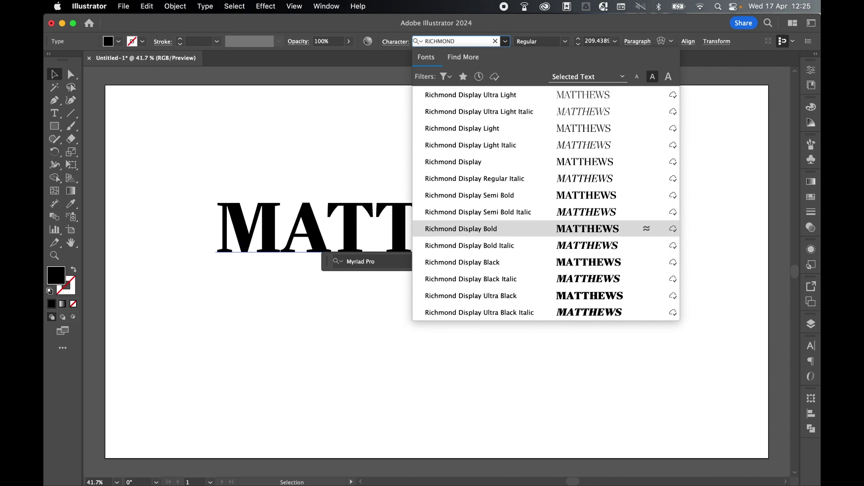
key(Return)
Step: Centre MATTHEWS horizontally and vertically on the artboard, then enlarge it slightly
click(812, 414)
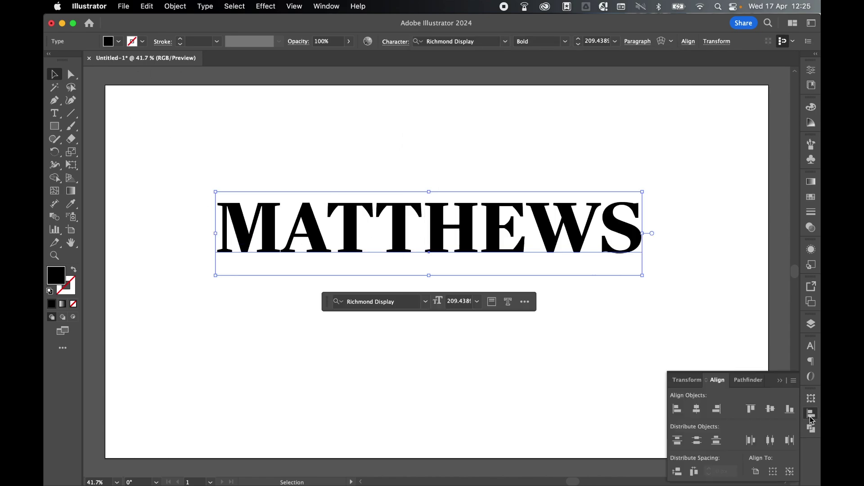
click(756, 471)
click(697, 409)
click(770, 410)
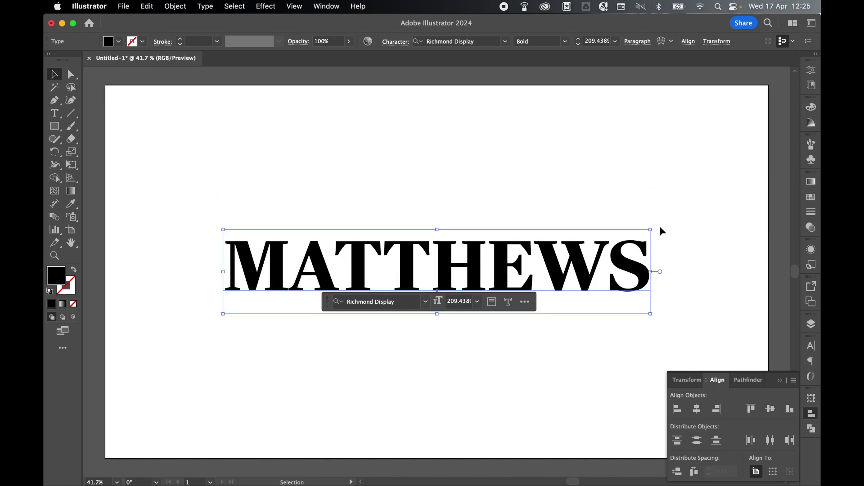
drag(651, 229, 676, 210)
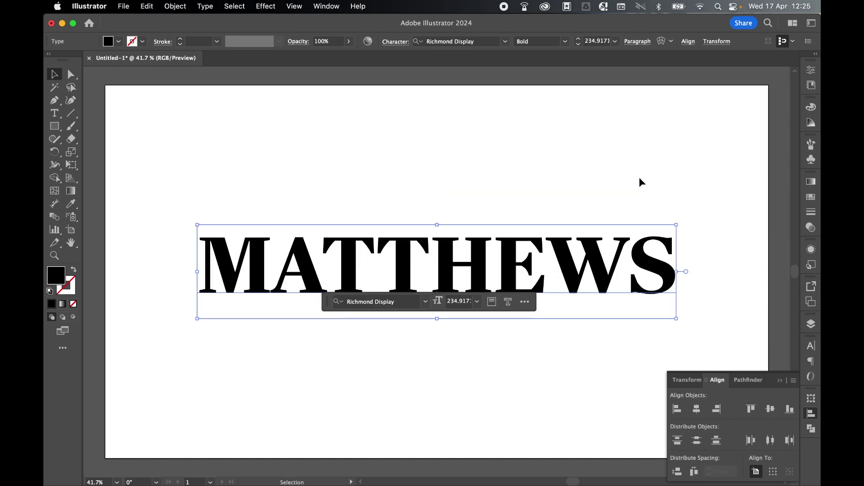
Step: Add a new black fill to MATTHEWS in the Appearance panel
click(813, 250)
click(333, 6)
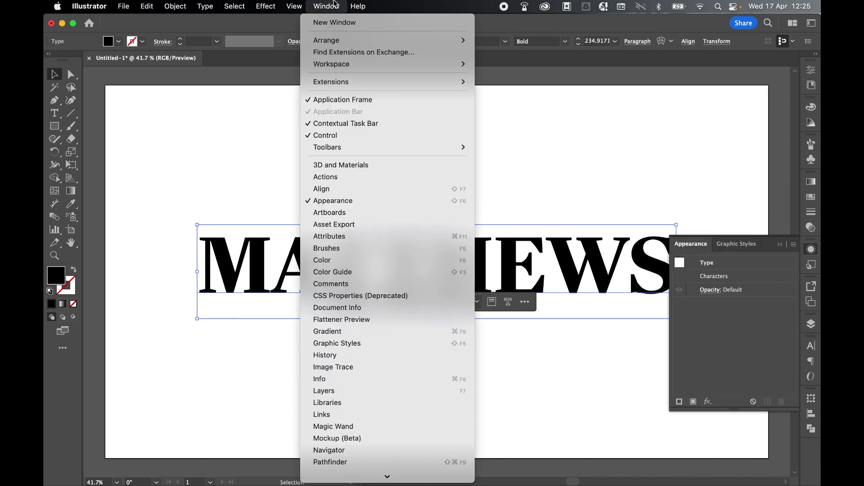
click(312, 200)
click(711, 276)
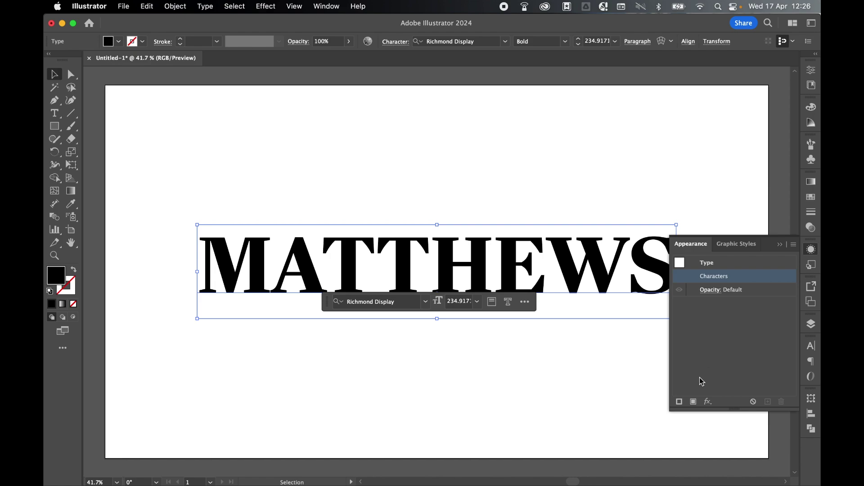
click(695, 402)
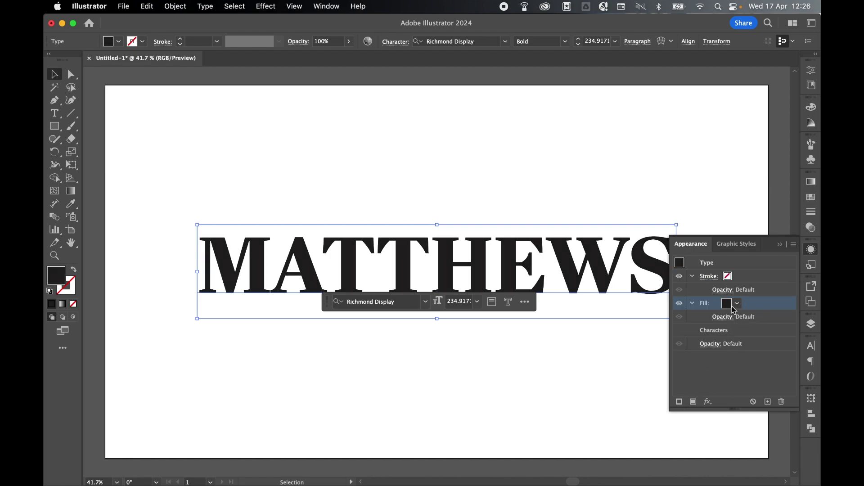
click(729, 305)
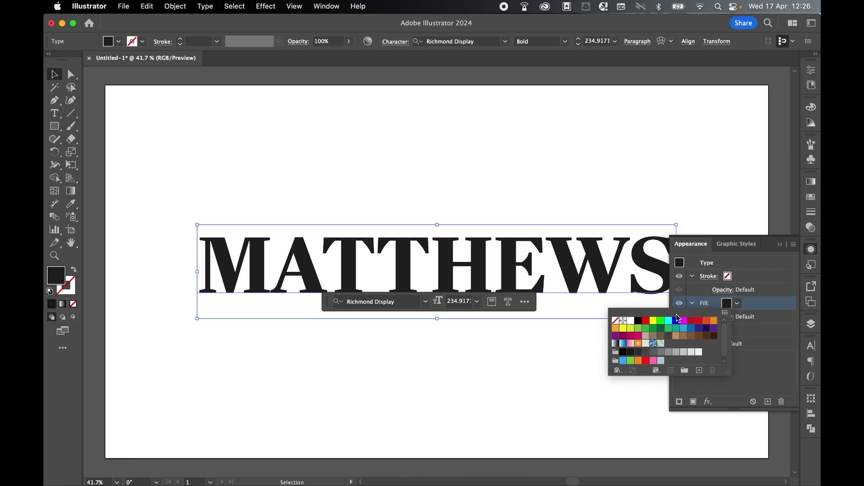
click(729, 305)
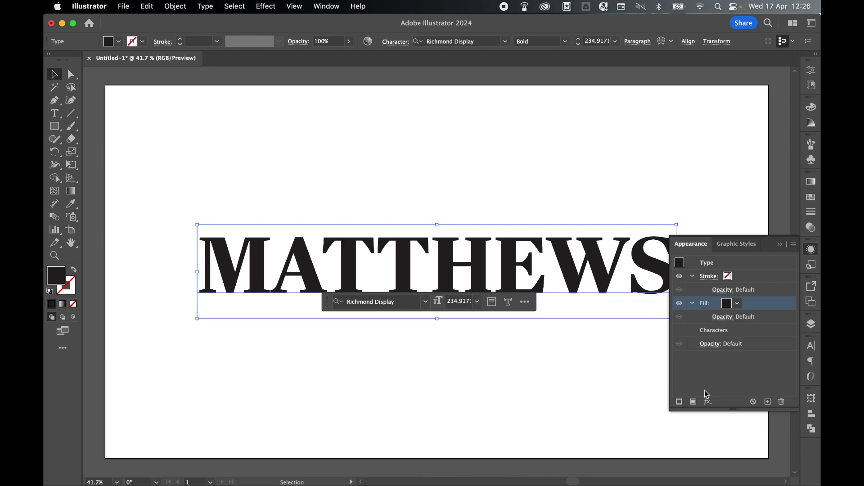
click(709, 403)
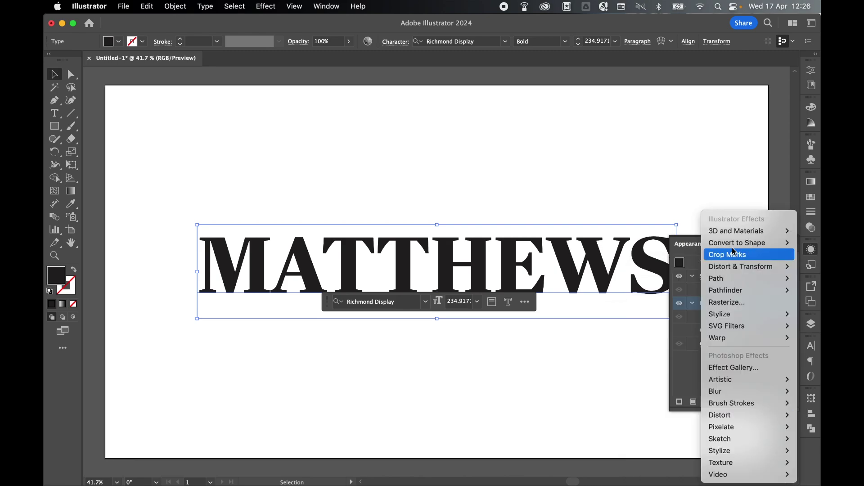
Step: Apply a Convert to Shape Rectangle effect to the extra fill with 0 px extra width
mouse_move(737, 246)
click(679, 249)
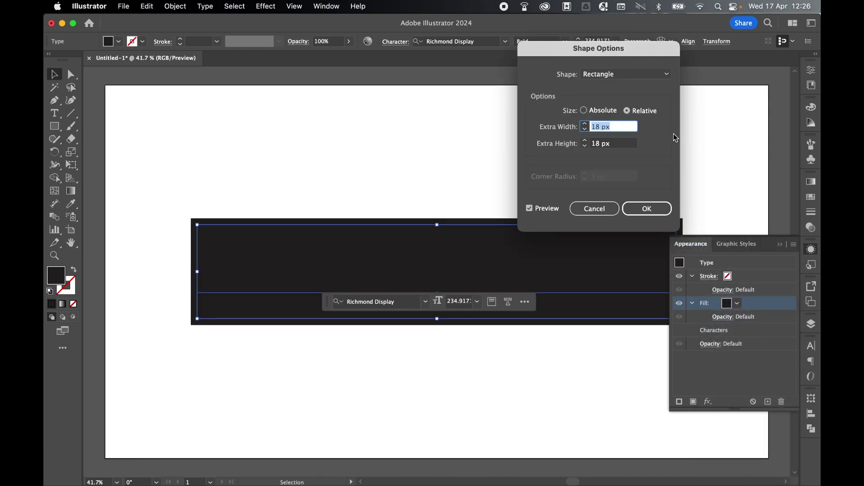
text(0)
click(531, 209)
click(530, 209)
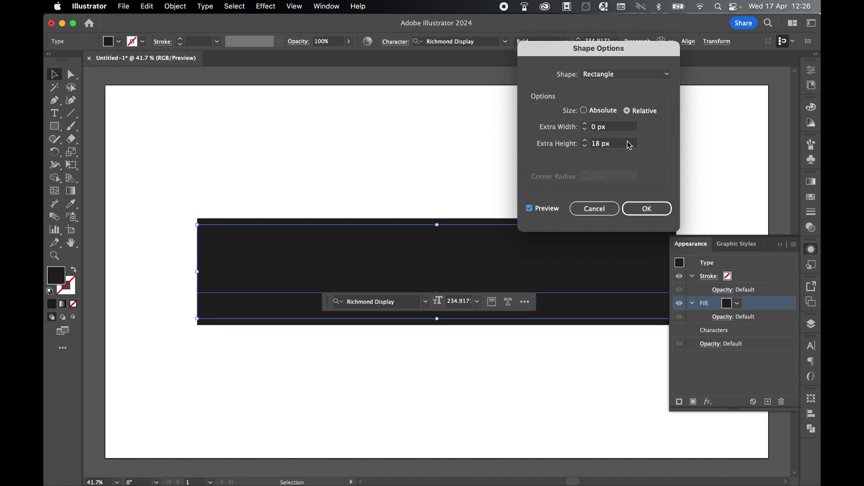
Step: Set the rectangle's relative extra height to -144 px and confirm
drag(628, 144, 591, 144)
text(-)
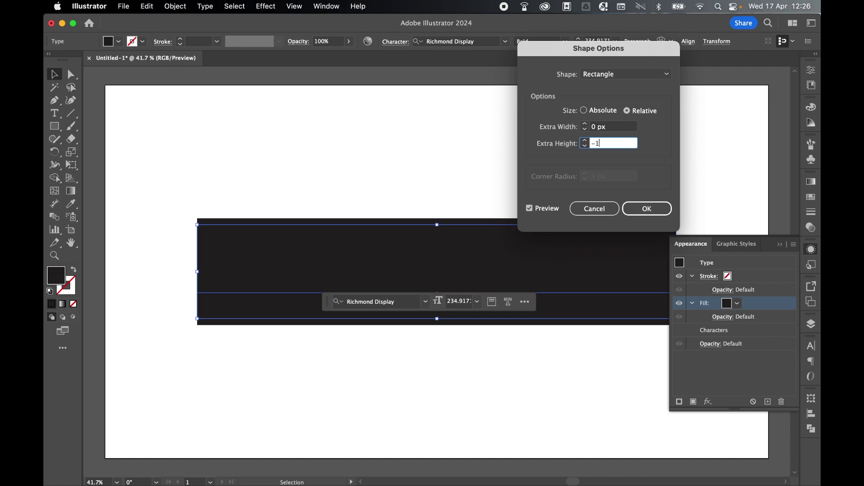
text(140)
click(533, 209)
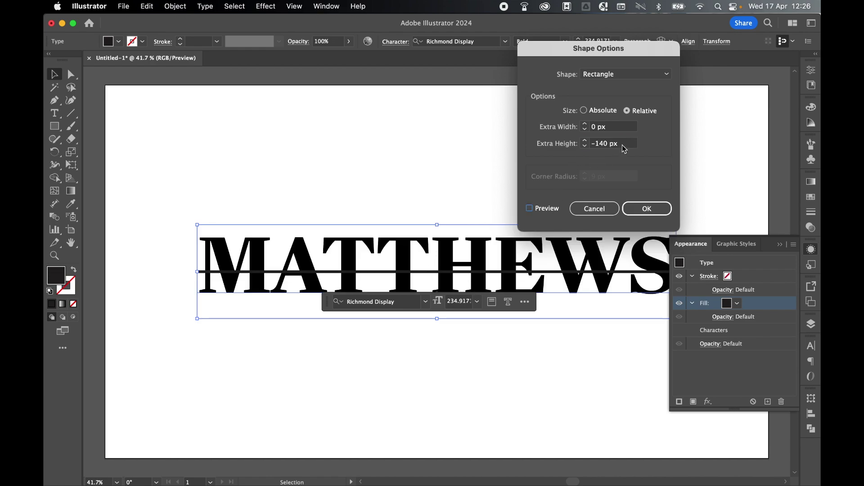
drag(623, 145, 566, 145)
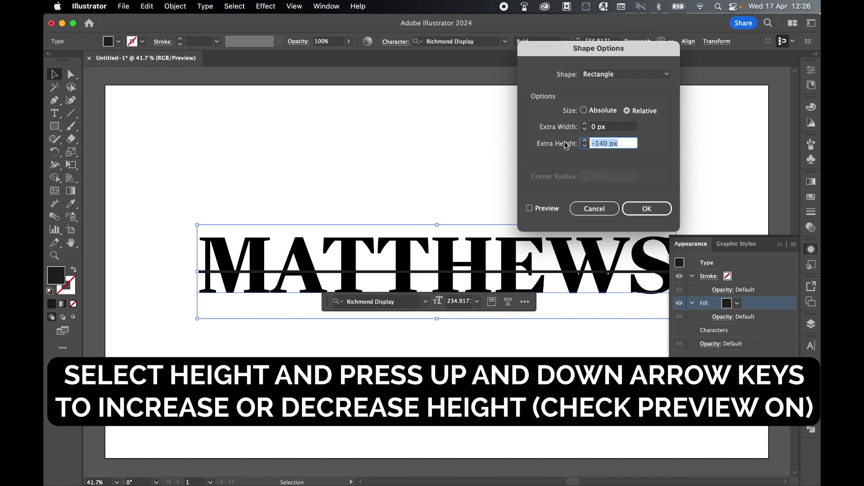
click(530, 208)
drag(630, 145, 571, 144)
key(Down)
key(Down)
key(Down)
key(Down)
key(Down)
key(Down)
key(Down)
key(Down)
key(Up)
key(Down)
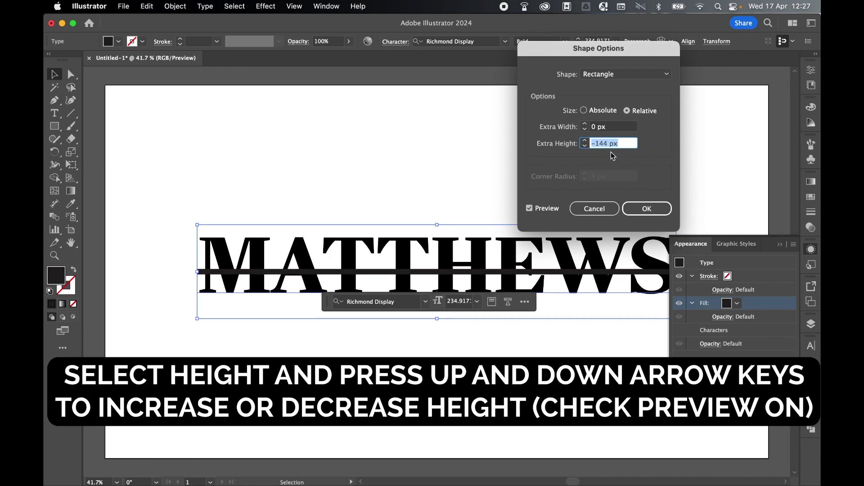
click(648, 210)
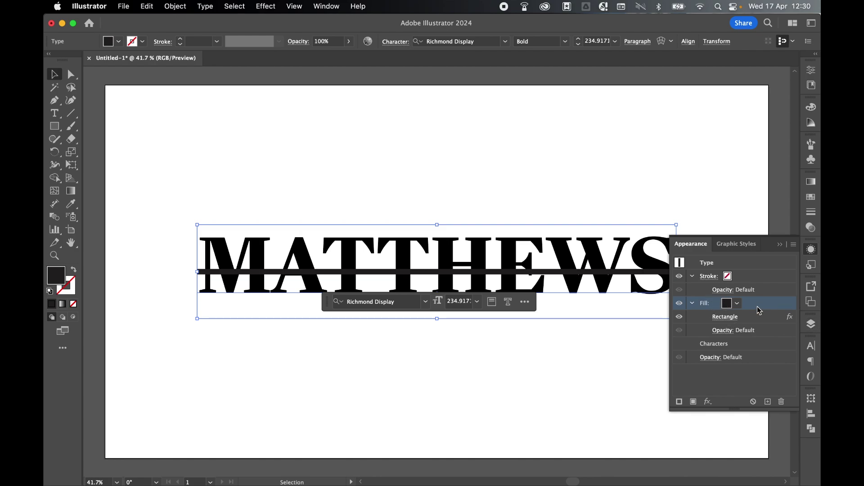
Step: Add a Transform effect moving the bar fill vertically -141 px, just above the letters
click(711, 402)
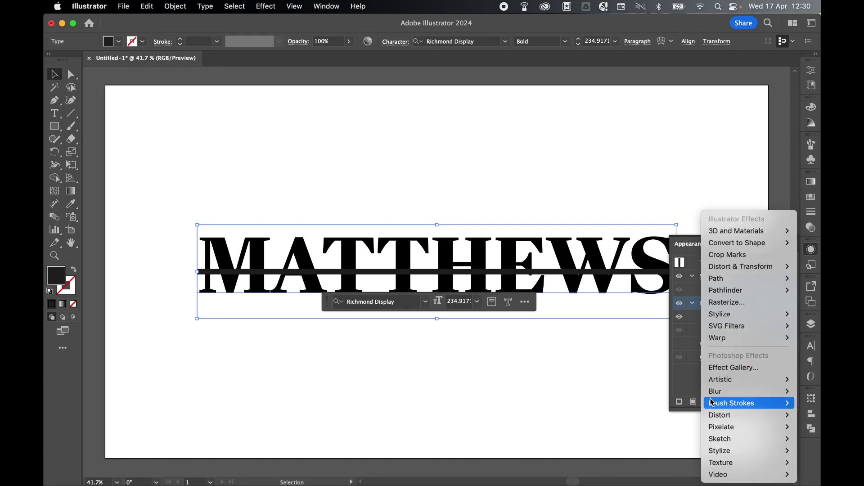
mouse_move(740, 294)
mouse_move(739, 266)
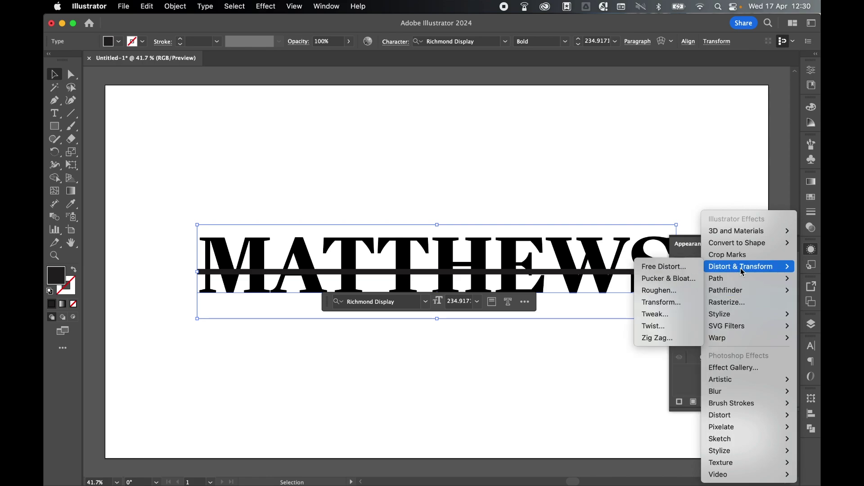
click(677, 303)
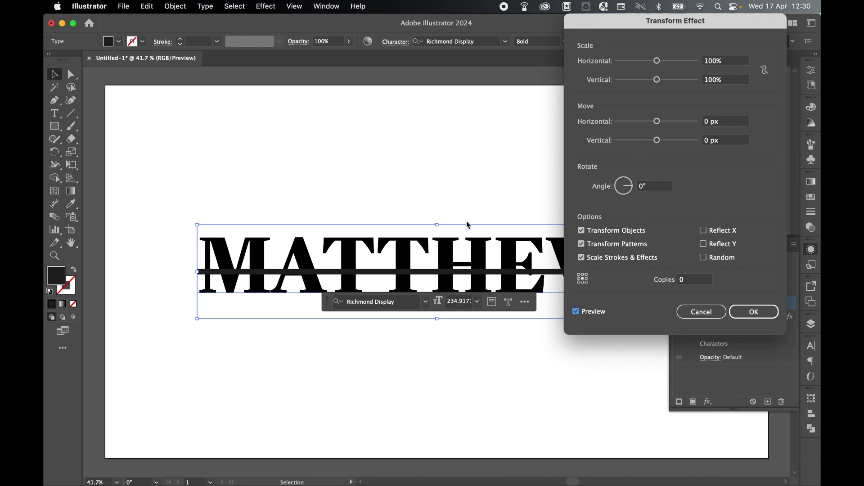
drag(657, 140, 612, 142)
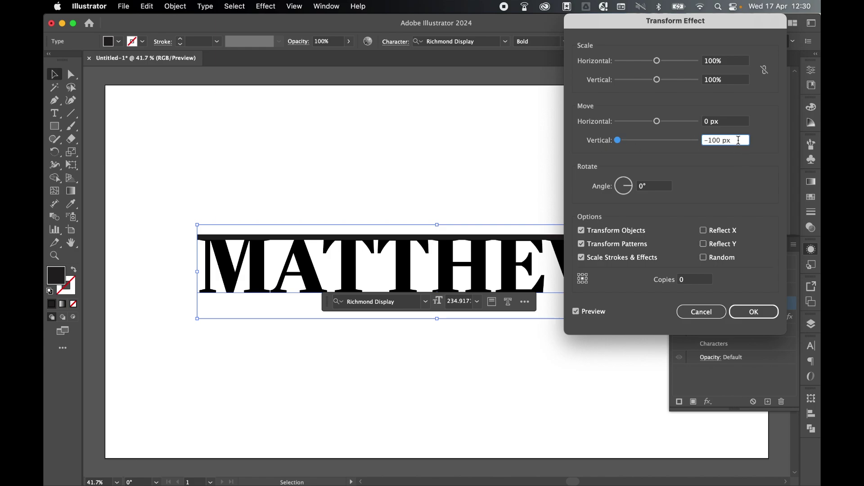
drag(735, 142, 684, 142)
key(shift+Down)
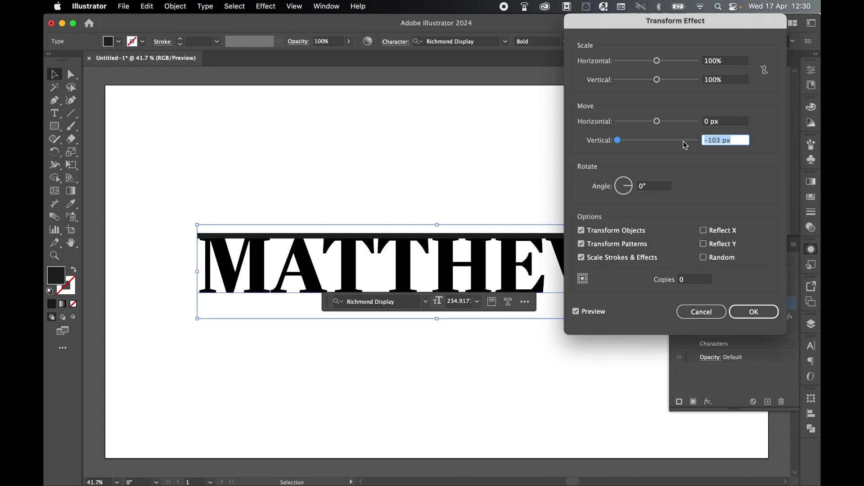
key(Down)
key(Down)
key(Down)
key(Down)
key(Down)
key(Down)
key(Down)
key(Down)
key(Down)
key(Down)
key(Down)
key(Down)
key(Down)
key(Down)
key(Down)
key(Down)
key(Down)
key(Down)
key(Down)
key(Down)
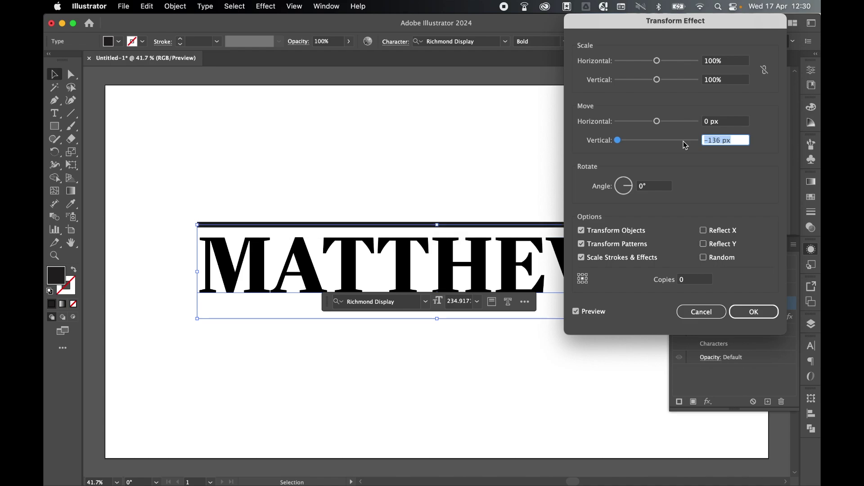
key(Down)
key(Down)
key(Down)
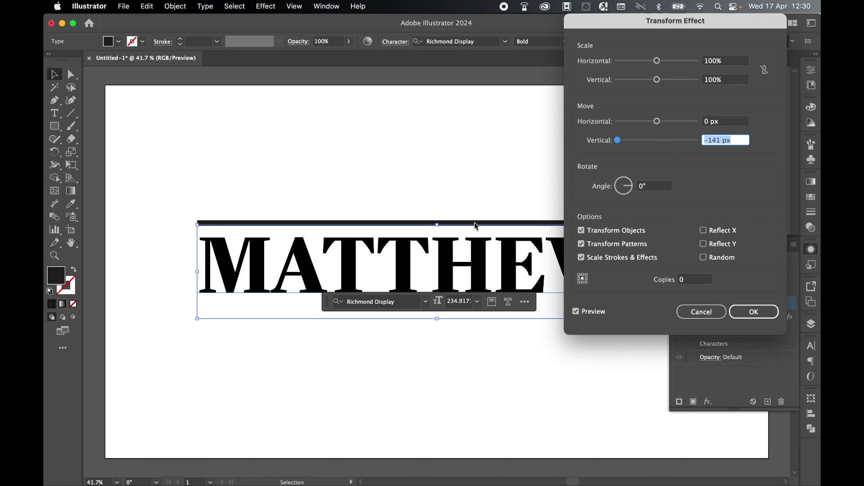
click(749, 311)
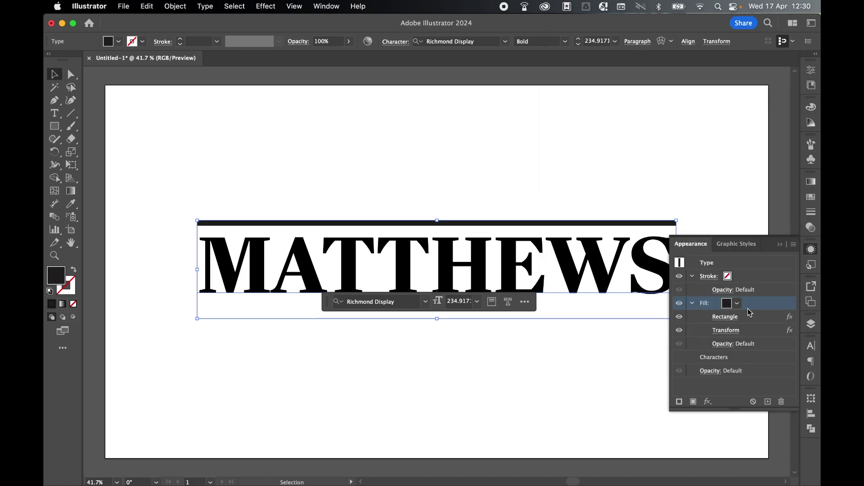
Step: Duplicate the bar fill in the Appearance panel
click(695, 307)
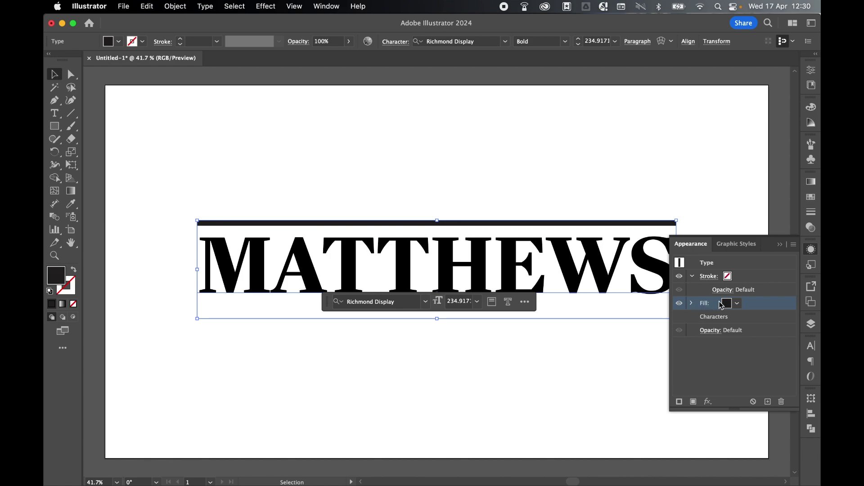
drag(766, 303, 768, 404)
drag(769, 404, 767, 403)
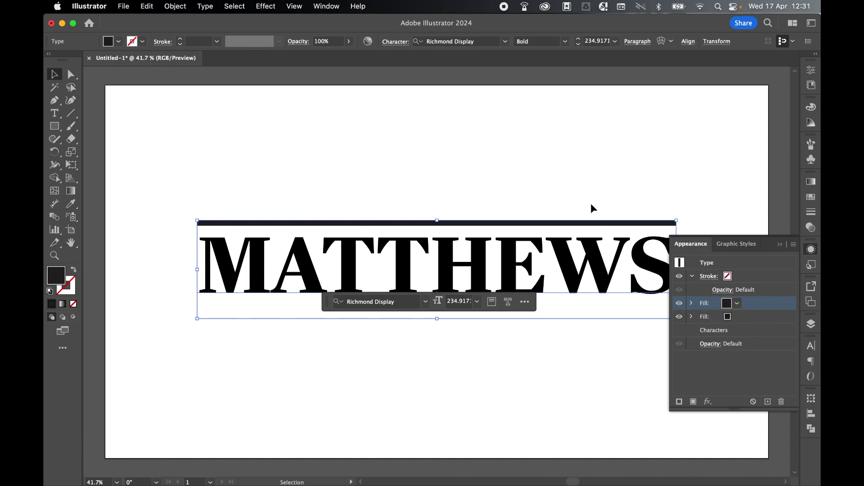
click(692, 303)
Step: Set the copied bar's Transform Move Vertical to 108 px so it sits below MATTHEWS
click(726, 331)
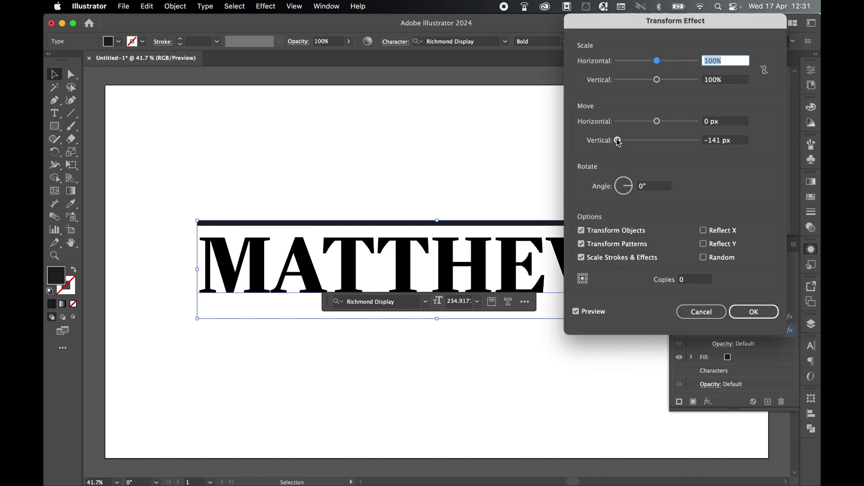
drag(619, 143, 687, 140)
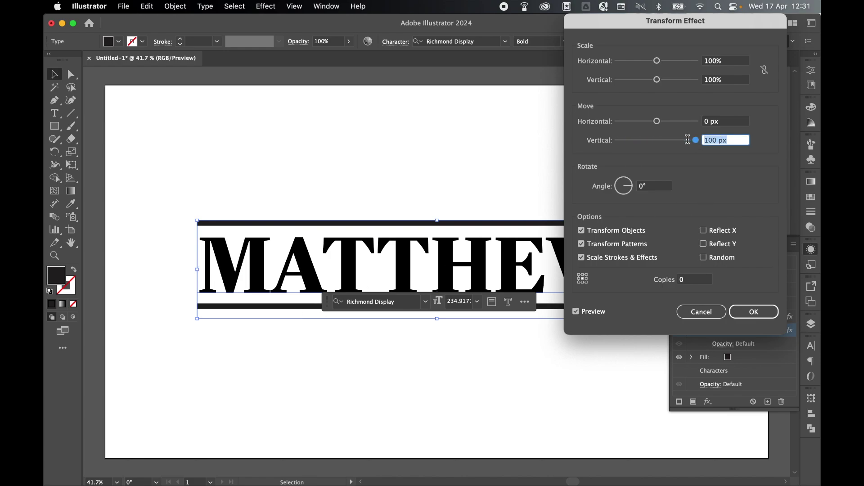
key(Down)
key(Up)
key(Up)
key(Up)
key(Up)
key(Up)
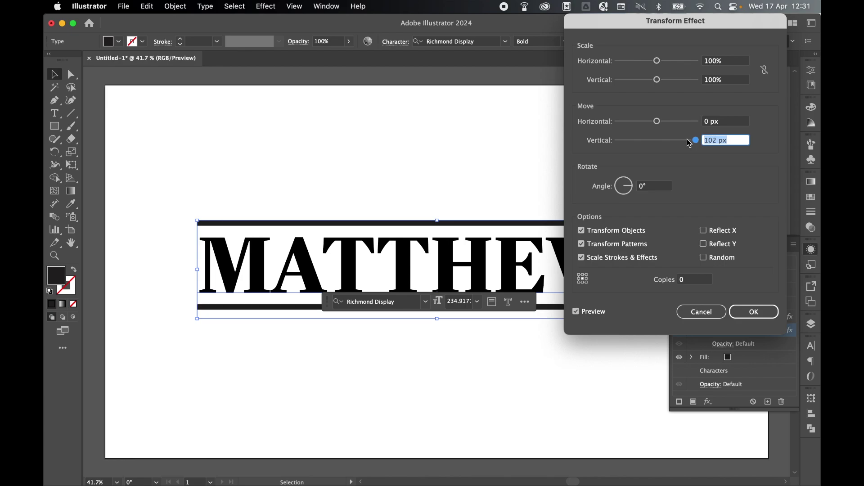
key(Up)
key(Up)
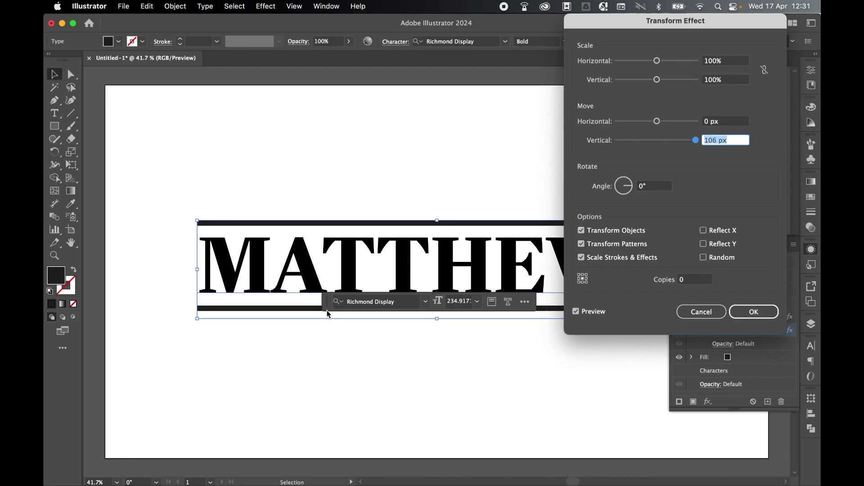
key(Up)
key(Up)
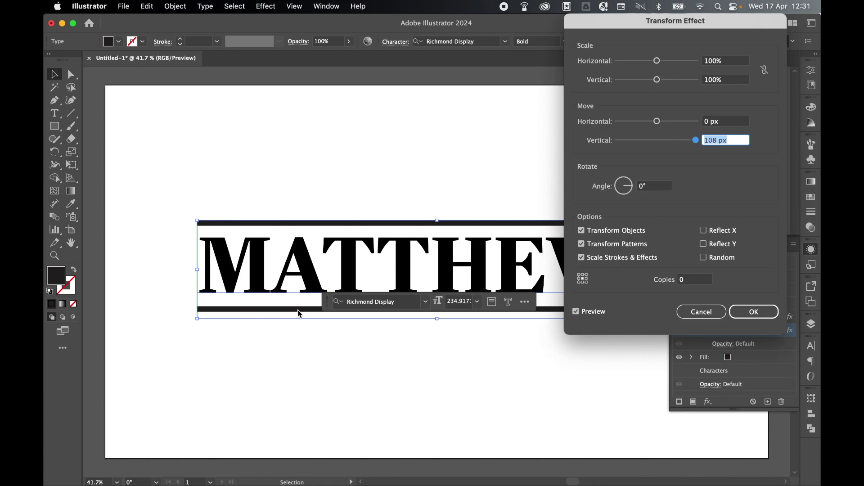
click(755, 312)
Step: Delete and retype TTH in MATTHEWS with the Type tool to confirm it stays editable
key(super+minus)
key(super+minus)
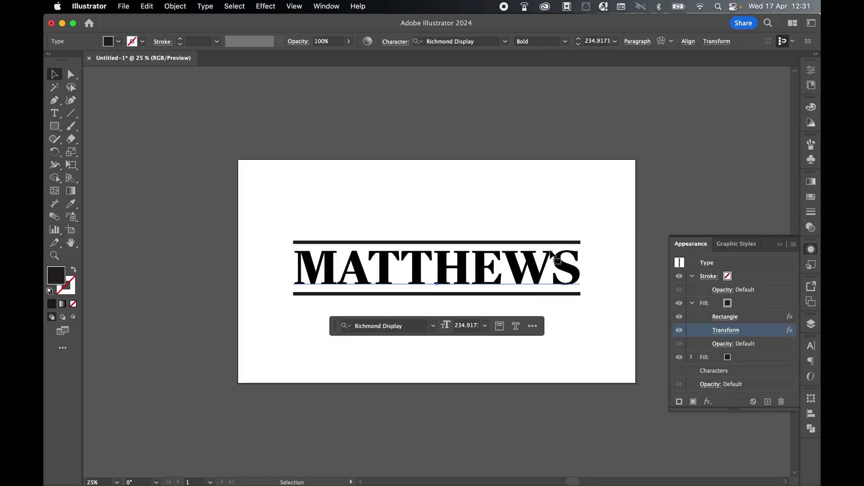
click(484, 224)
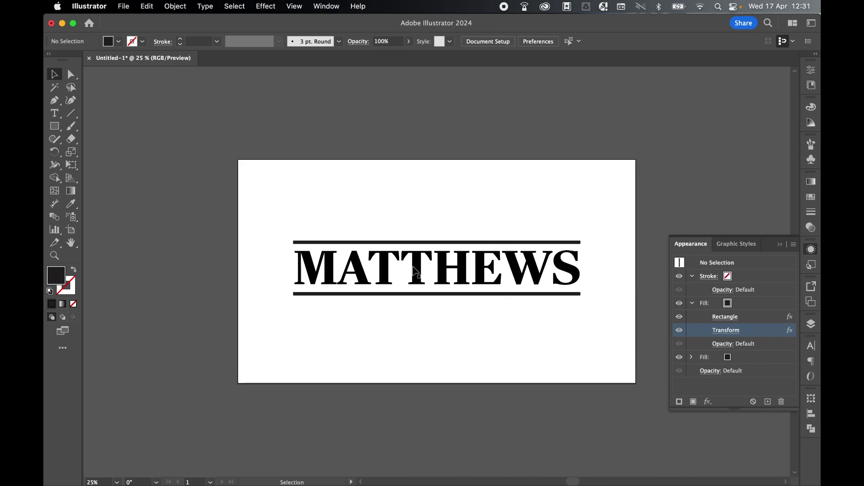
click(55, 113)
click(90, 115)
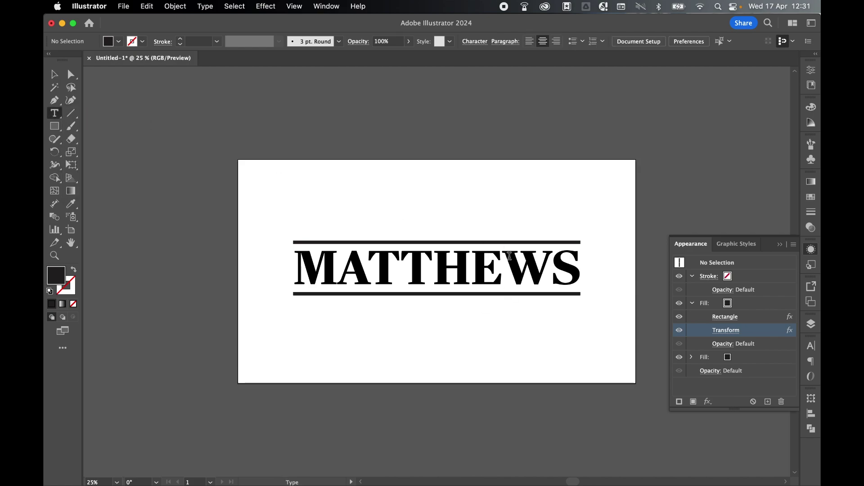
click(566, 261)
click(471, 255)
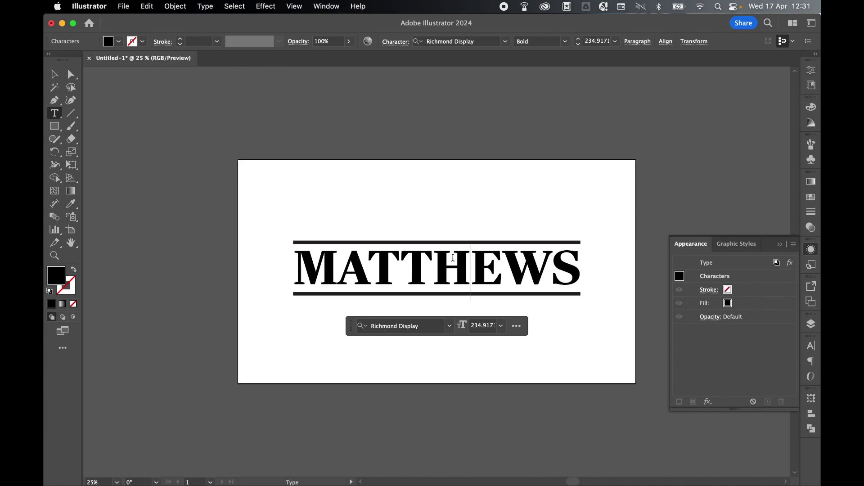
key(BackSpace)
key(BackSpace)
key(BackSpace)
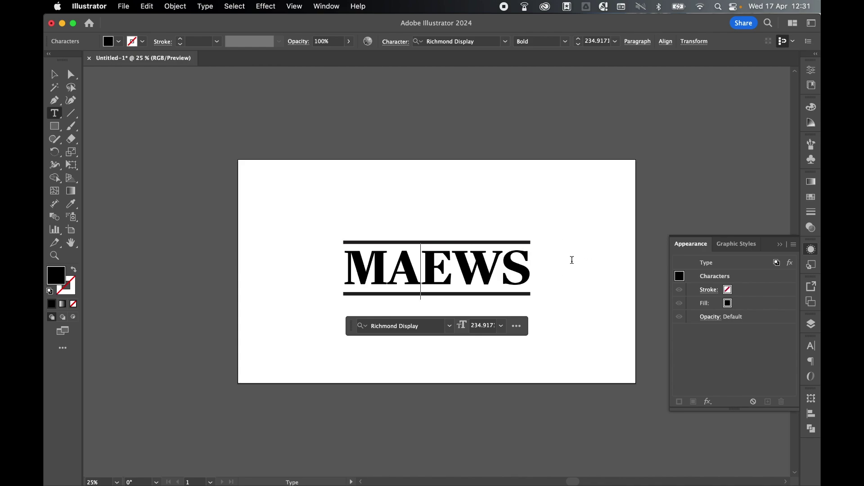
text(tt)
key(BackSpace)
key(BackSpace)
text(TTH)
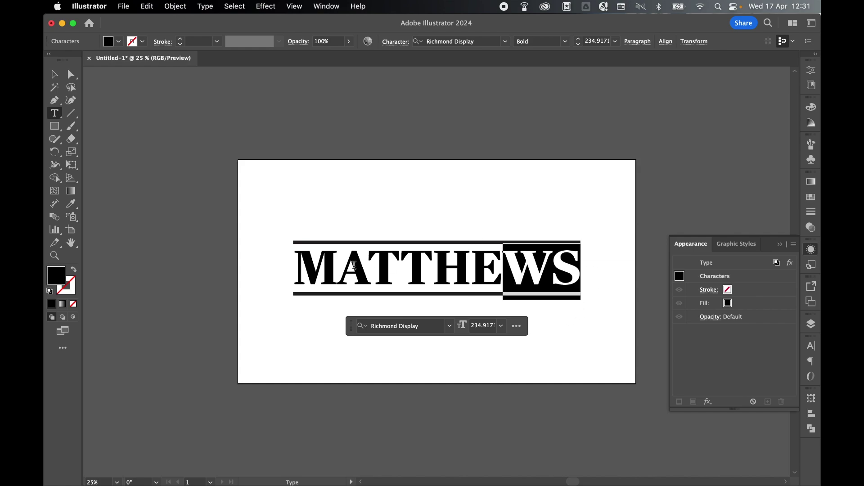
Step: Select the whole word MATTHEWS, then exit text editing
drag(354, 266, 281, 264)
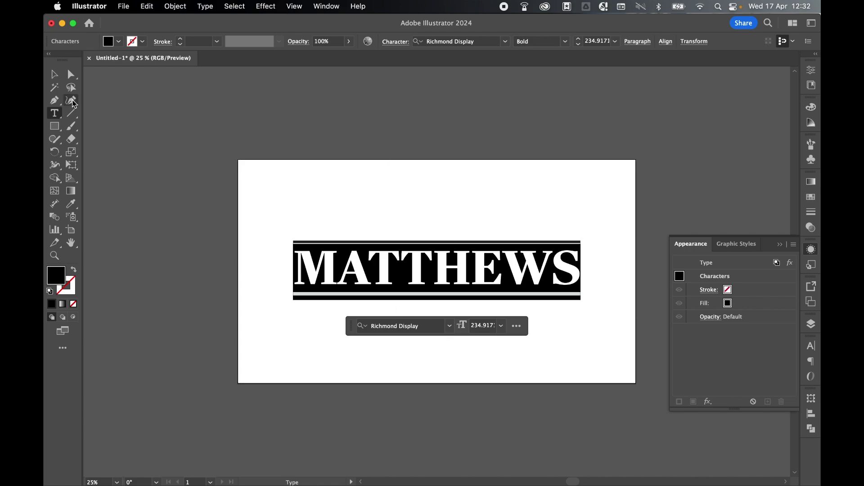
key(Escape)
key(super+equal)
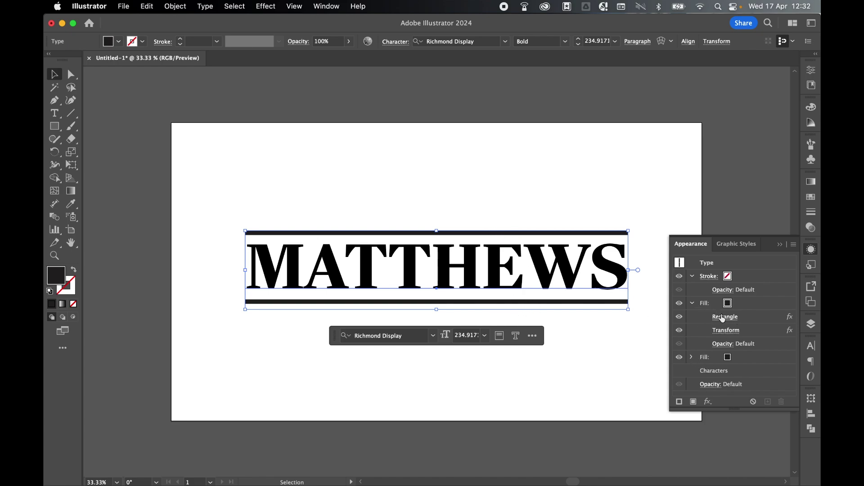
Step: Review the bar fill's Rectangle and Transform effect settings without changing them
click(692, 304)
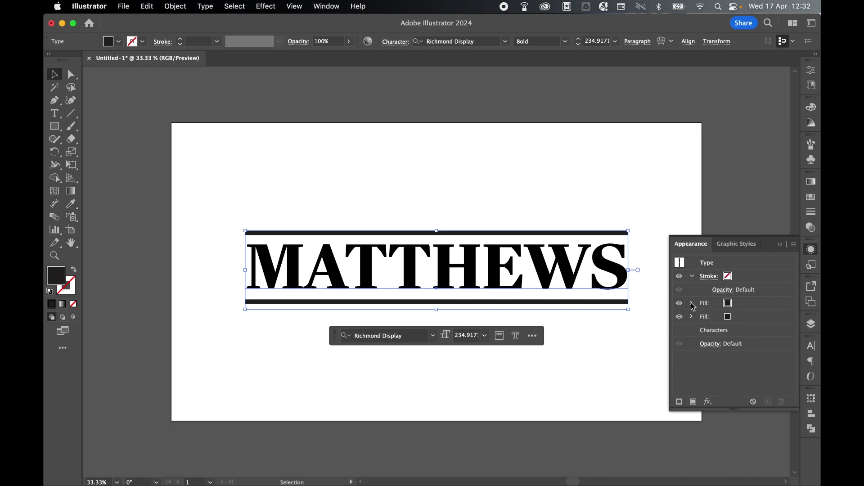
click(692, 304)
click(722, 303)
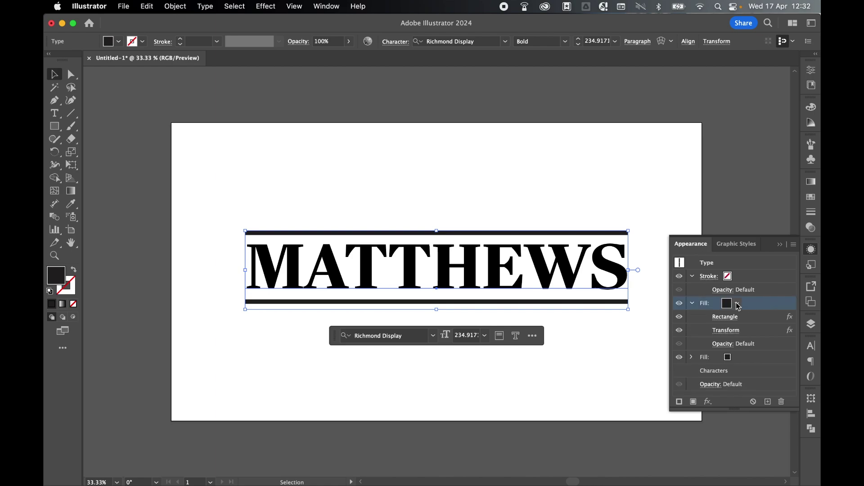
click(730, 319)
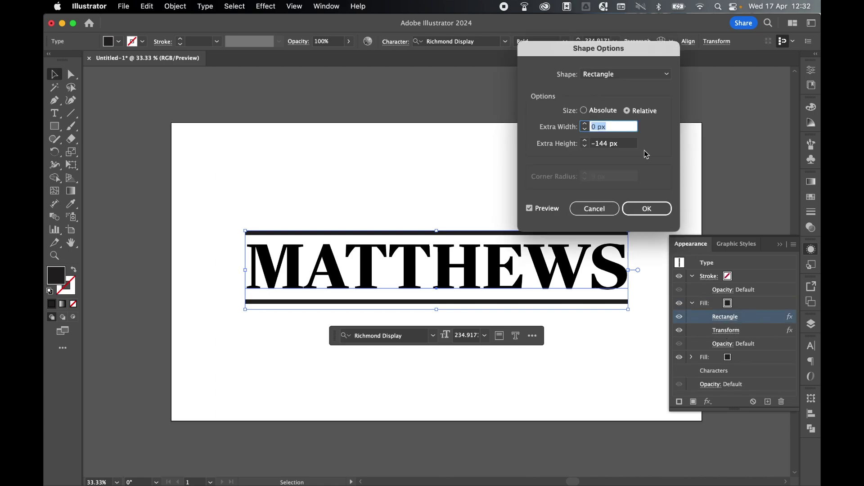
key(Return)
click(727, 330)
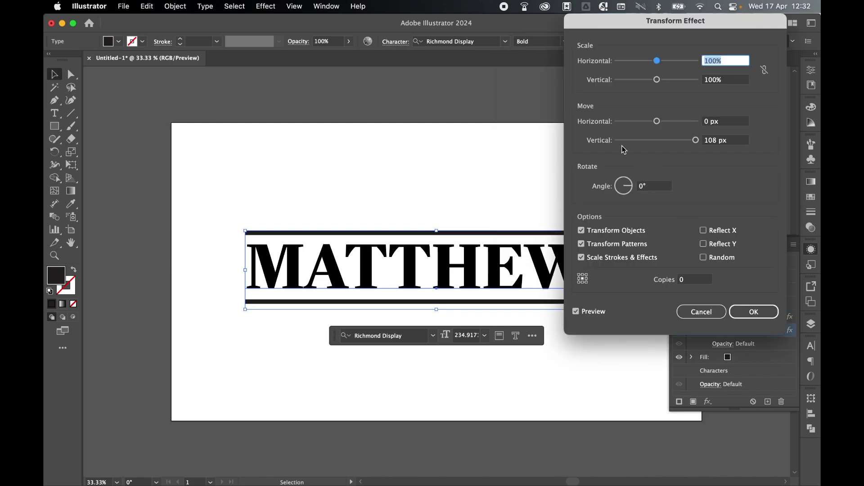
click(748, 315)
Step: Alt-drag a copy of the barred MATTHEWS to the upper left and deselect
key(super+minus)
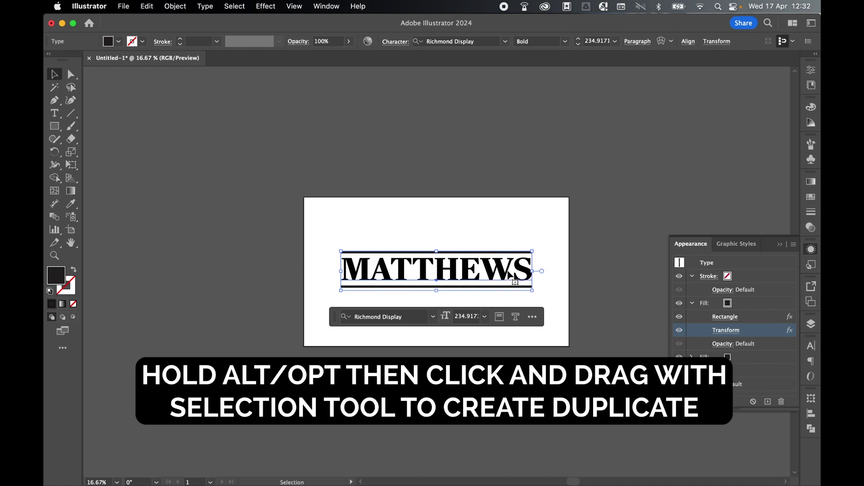
drag(504, 272, 219, 121)
click(292, 124)
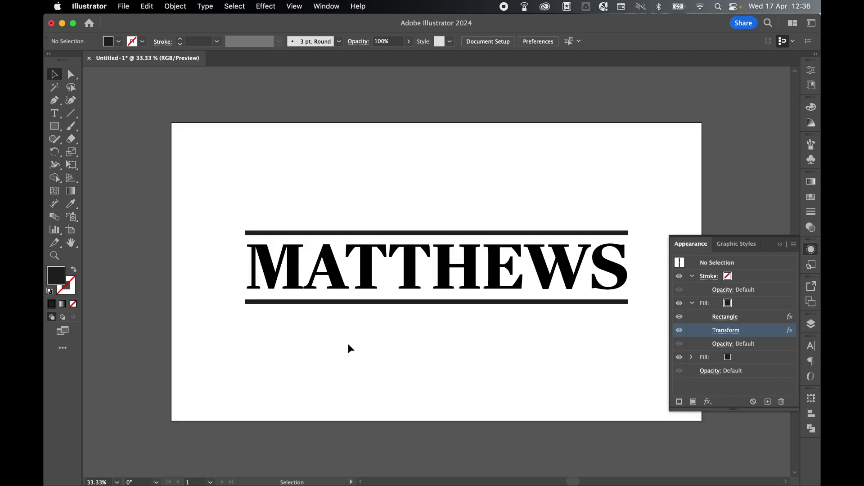
Step: Set the fill colour to yellow-green CCFF00
double_click(56, 278)
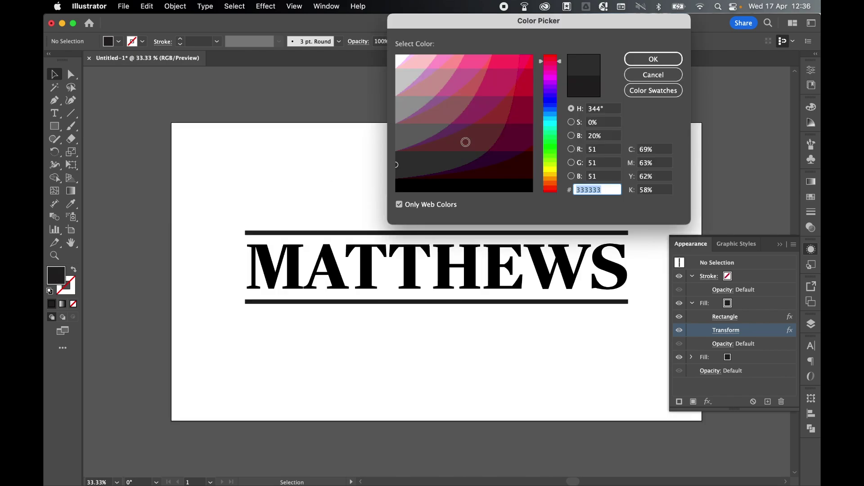
click(550, 168)
click(527, 66)
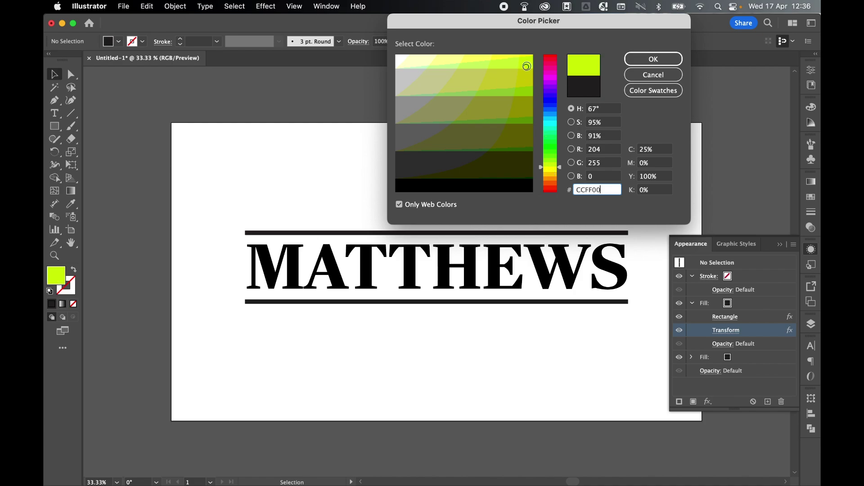
click(653, 59)
Step: Draw a rectangle spanning MATTHEWS between its bars and send it to the back
drag(55, 126, 86, 126)
drag(245, 231, 629, 303)
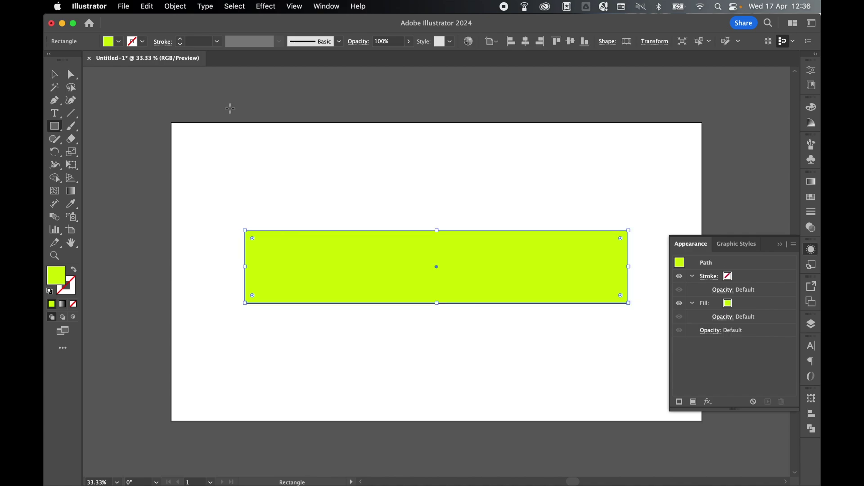
key(v)
right_click(473, 278)
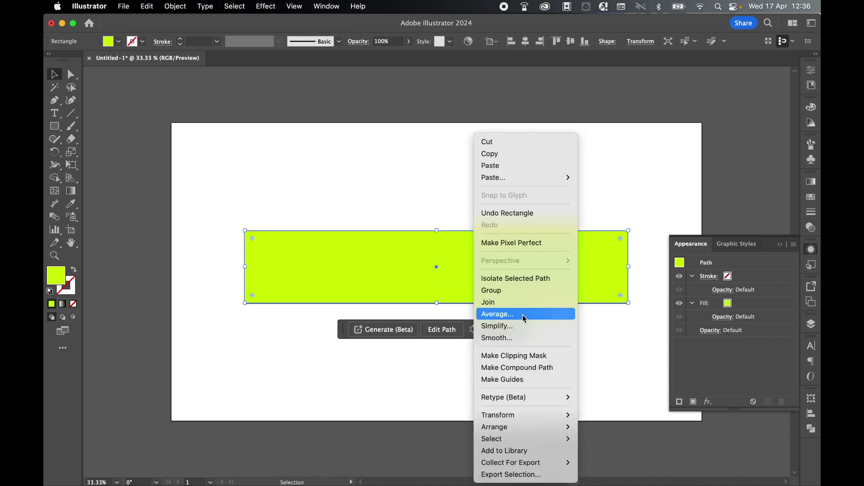
mouse_move(531, 429)
click(608, 458)
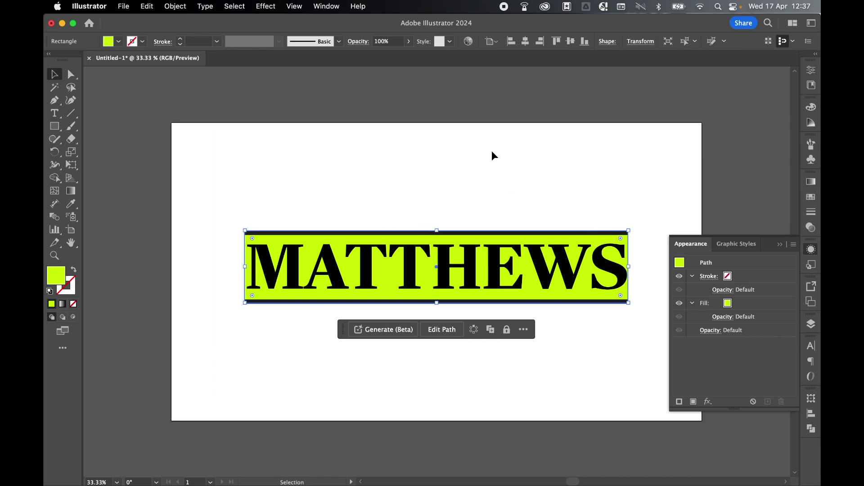
click(525, 180)
Step: Type a letter M and set it in the LTC Francis font
drag(54, 113, 93, 116)
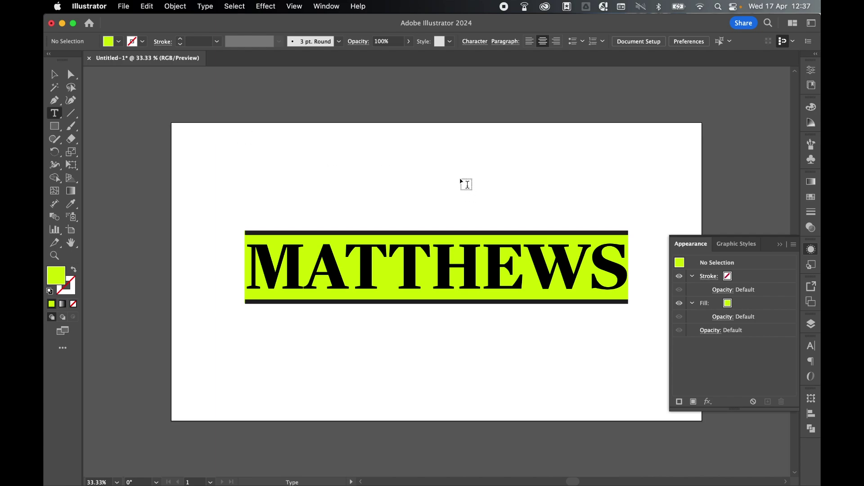
click(460, 178)
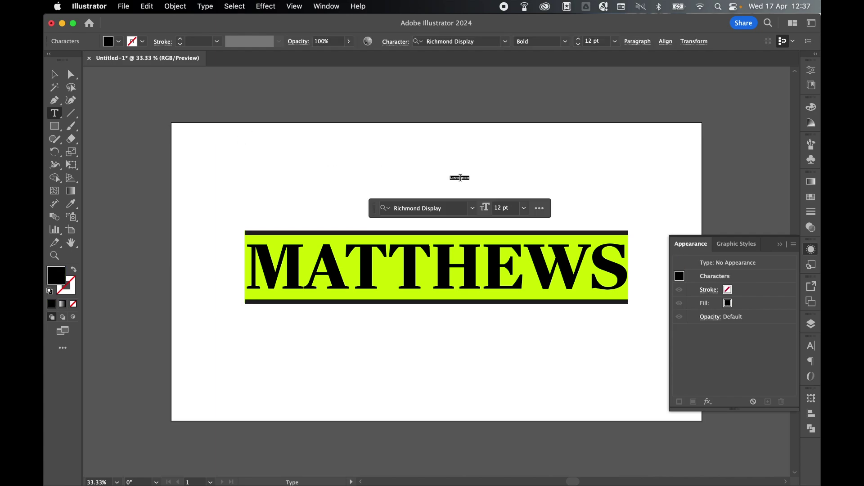
click(813, 250)
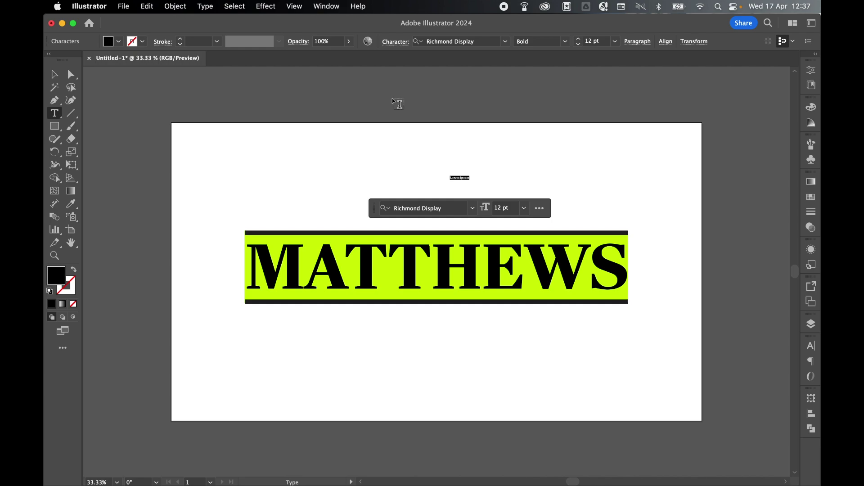
text(M)
click(479, 42)
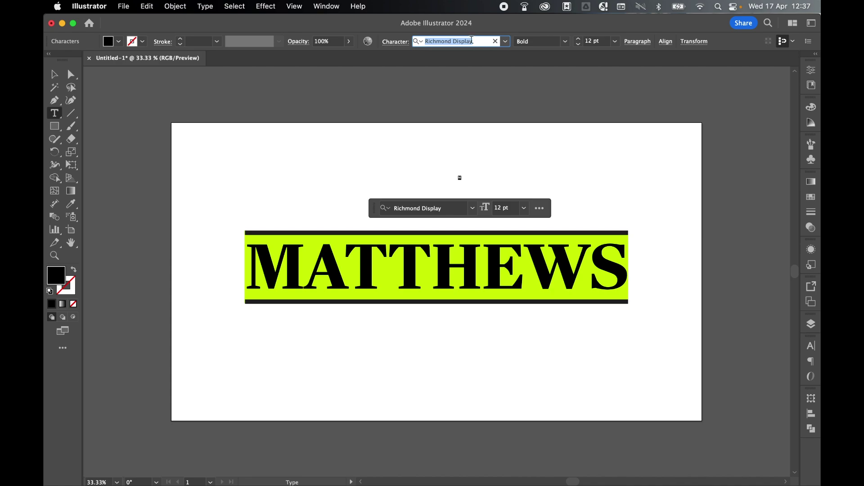
text(LTC)
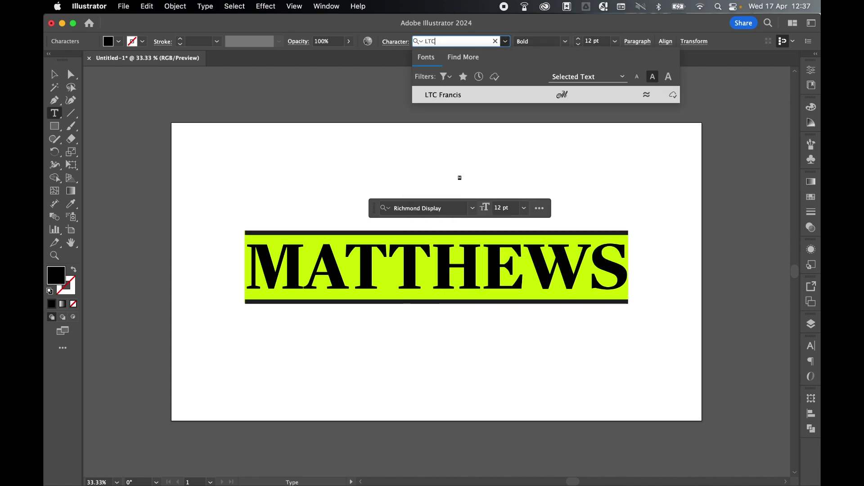
click(471, 93)
Step: Enlarge the script M to about 1213 pt, send it to the back, and position it behind MATTHEWS
click(52, 76)
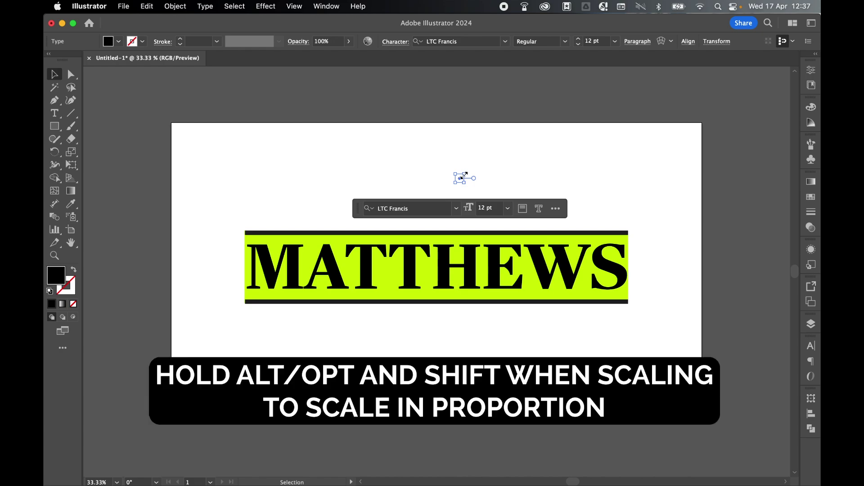
drag(464, 174, 575, 95)
right_click(545, 212)
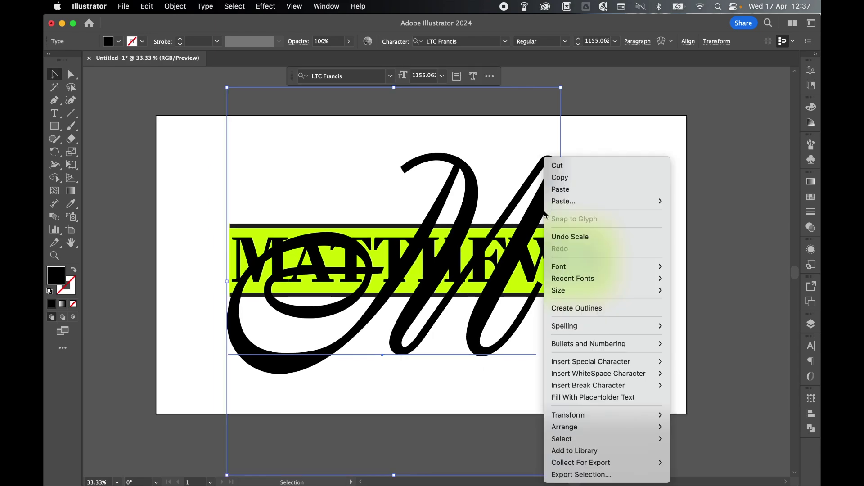
mouse_move(606, 427)
click(705, 456)
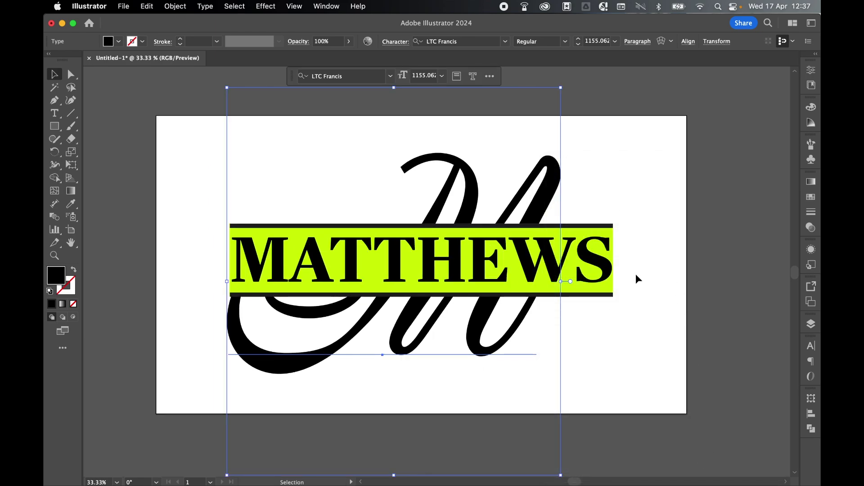
drag(468, 214, 489, 223)
Step: Place the script M behind the MATTHEWS band, Alt-drag a copy above, and draw a black rectangle over the top area
key(super+minus)
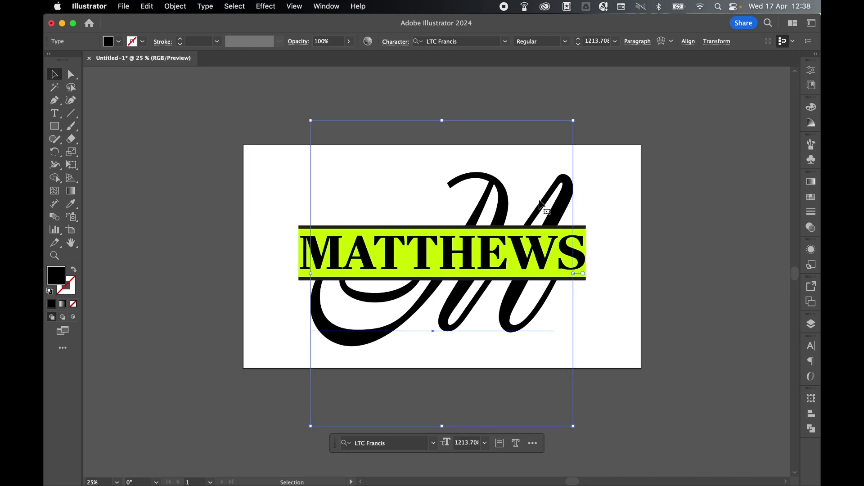
drag(542, 205, 518, 333)
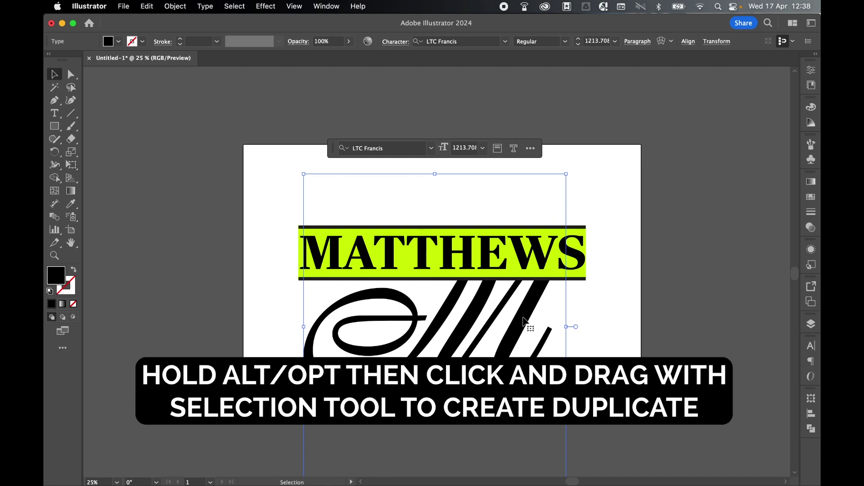
drag(523, 318, 564, 215)
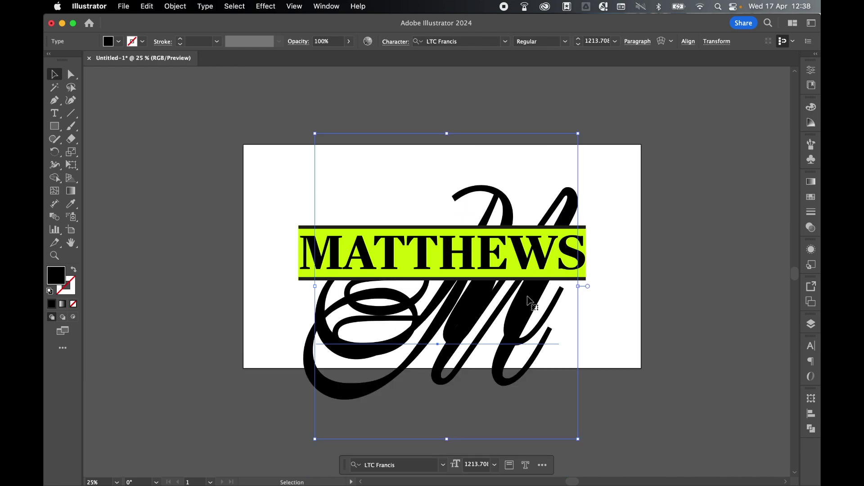
drag(533, 294, 538, 285)
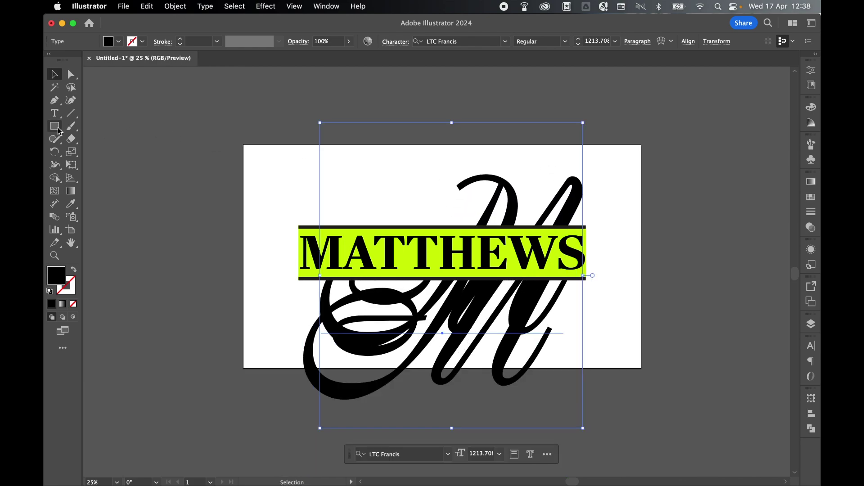
drag(54, 127, 94, 125)
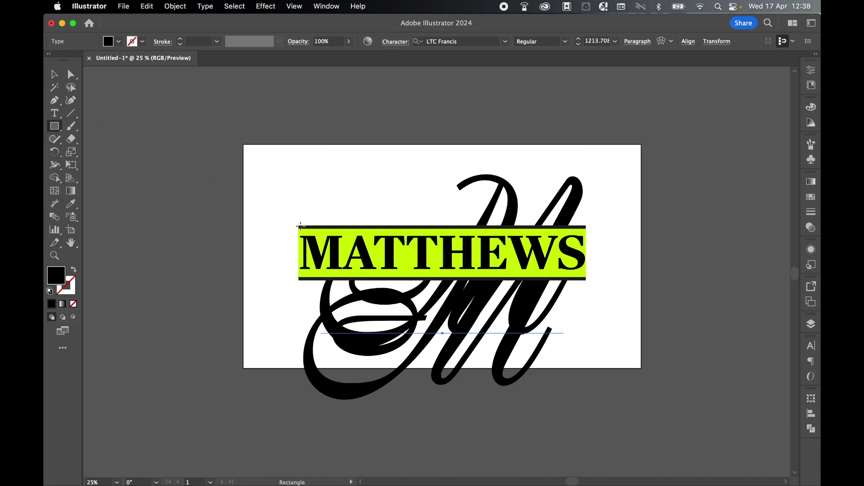
drag(299, 227, 586, 163)
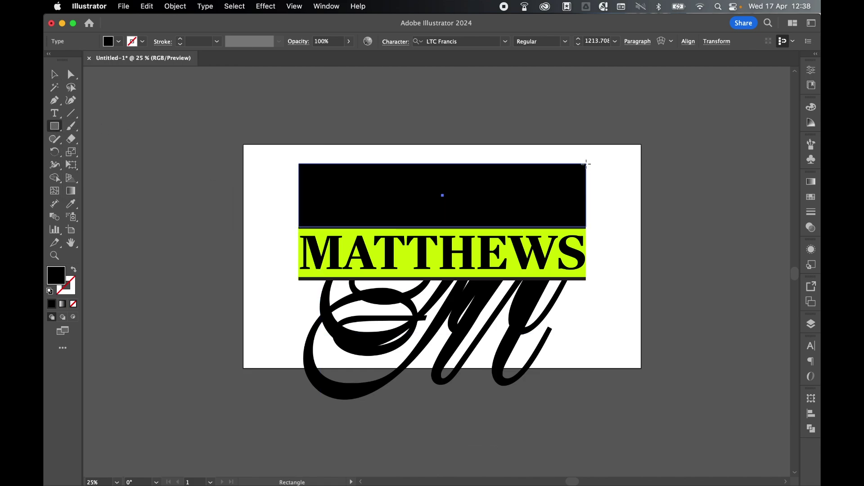
Step: Select the upper M copy and the black rectangle and make a clipping mask
key(v)
click(495, 142)
click(520, 324)
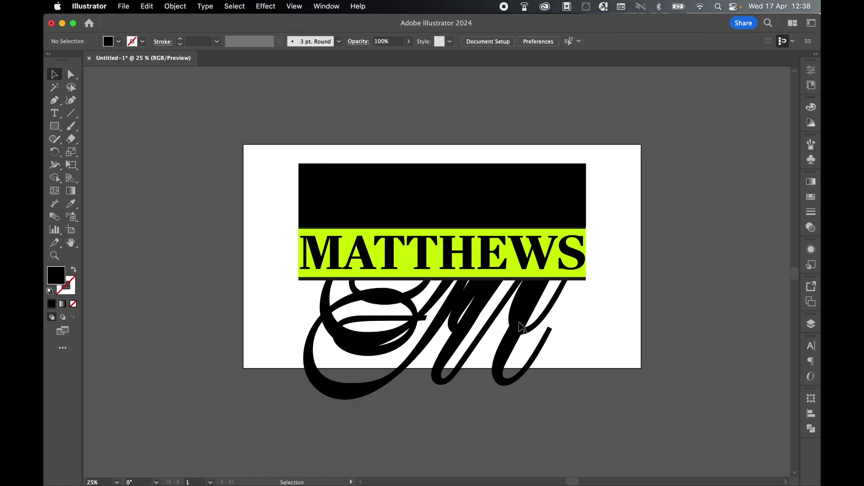
click(518, 323)
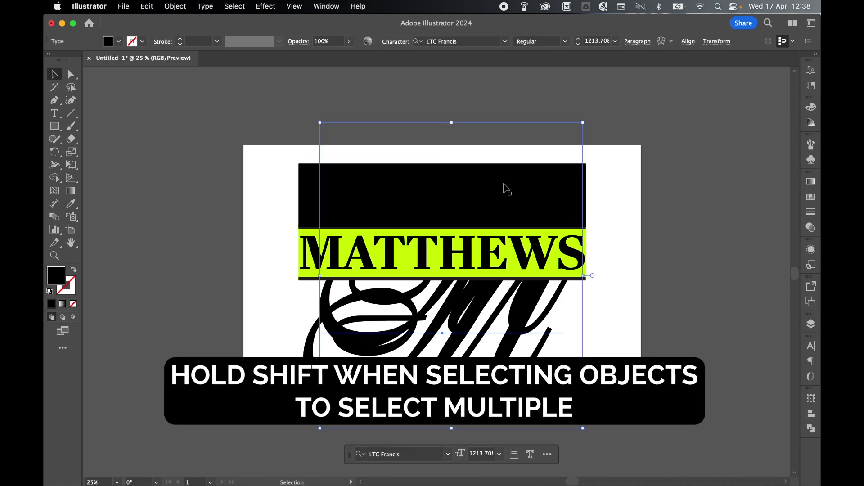
shift+click(488, 191)
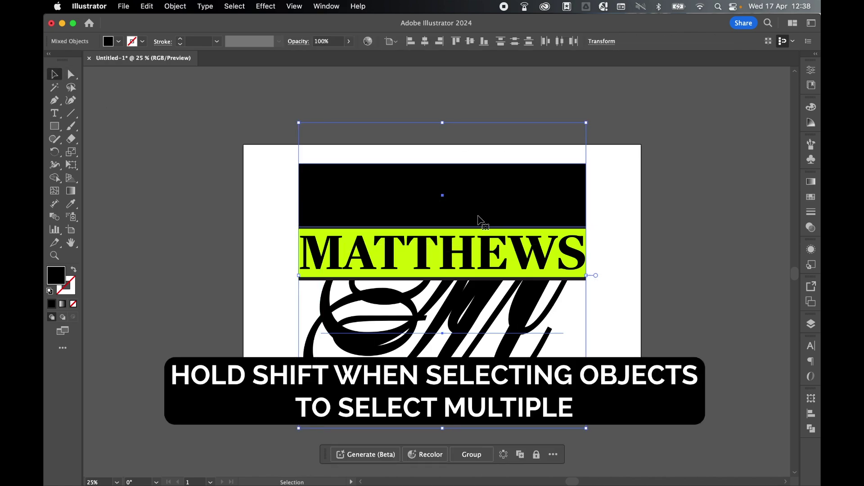
click(176, 6)
mouse_move(203, 438)
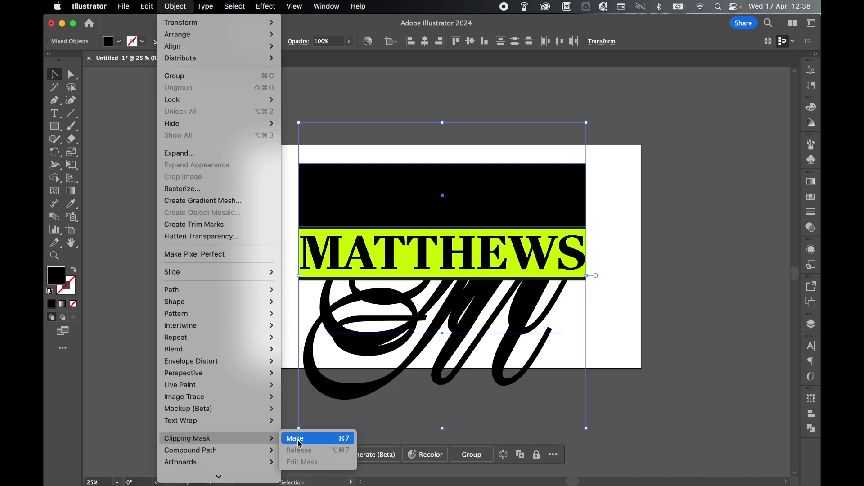
click(301, 443)
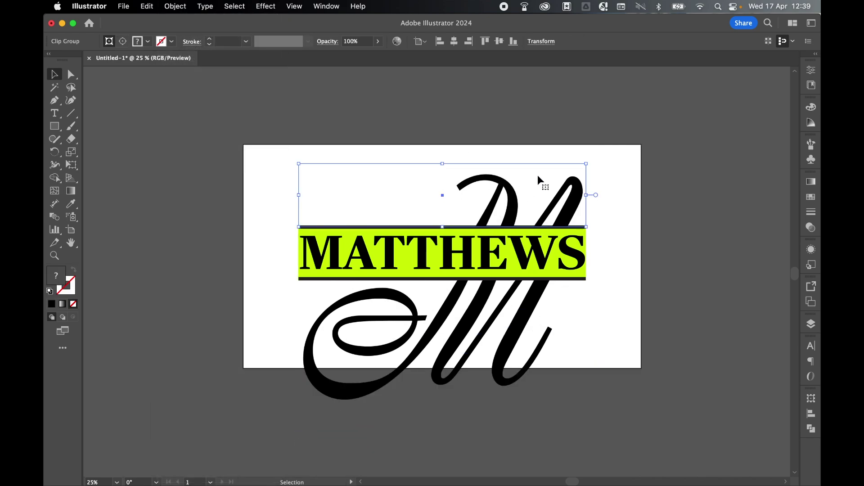
Step: Nudge the clipped M inside its group, then shift the lower M left to align both halves
double_click(511, 198)
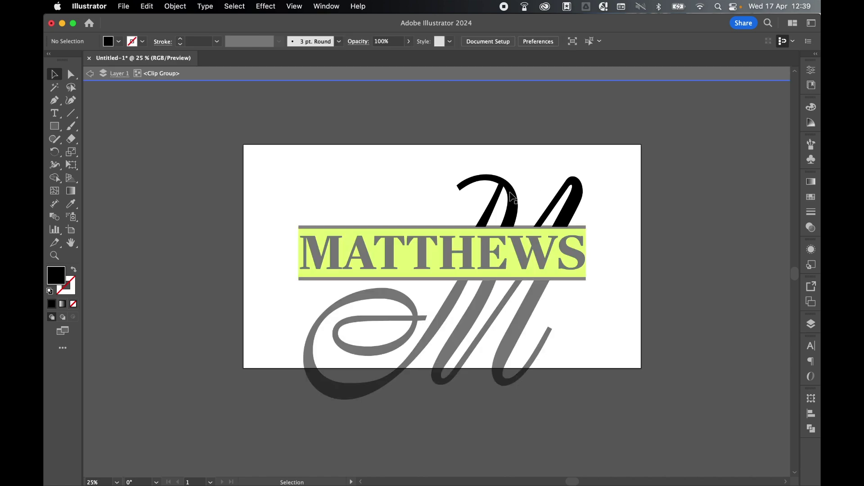
drag(511, 200, 516, 202)
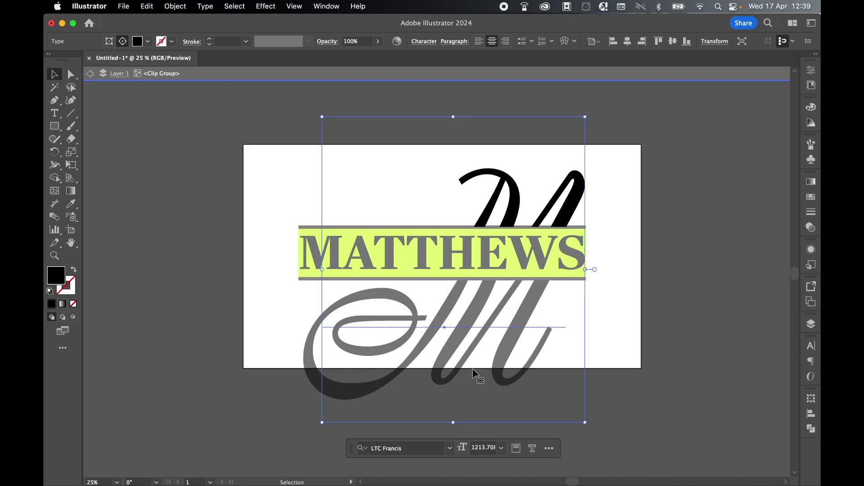
click(90, 78)
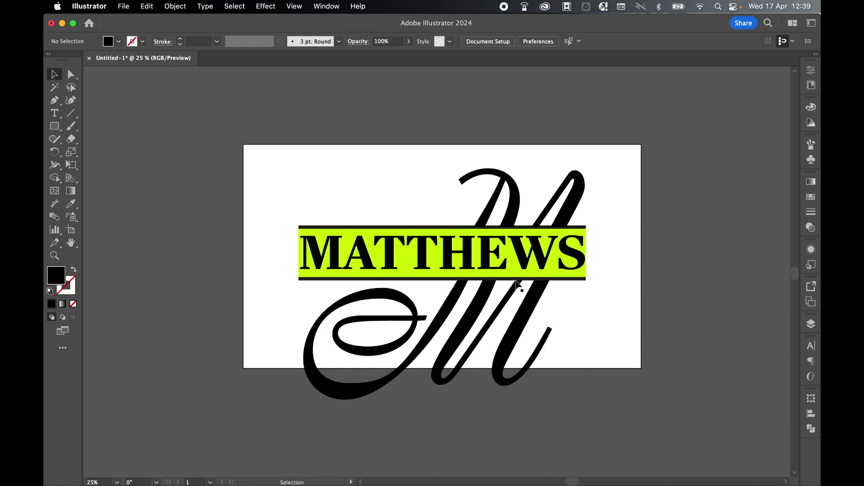
click(464, 333)
drag(464, 333, 460, 335)
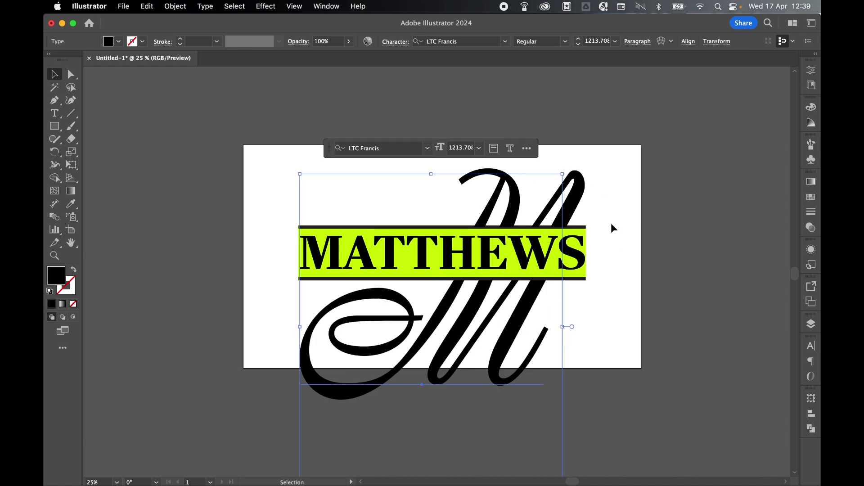
click(640, 162)
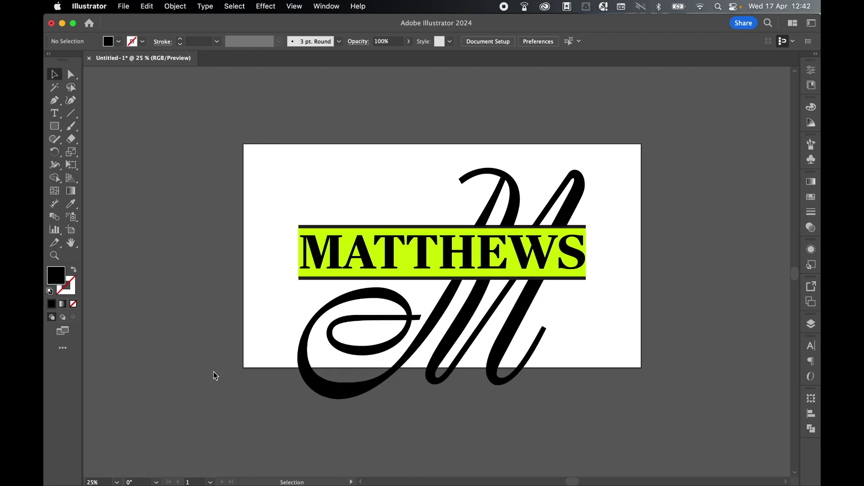
Step: Alt-drag a backup copy of the finished monogram to the left of the artboard
key(super+minus)
key(super+minus)
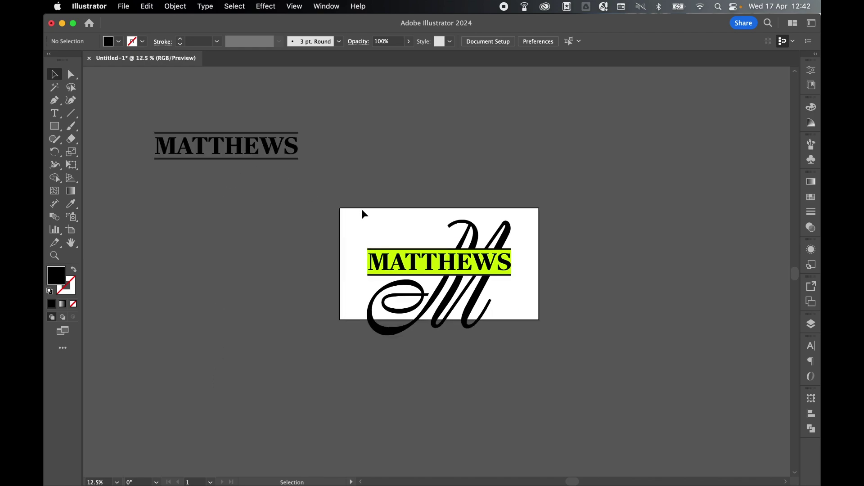
drag(363, 211, 516, 341)
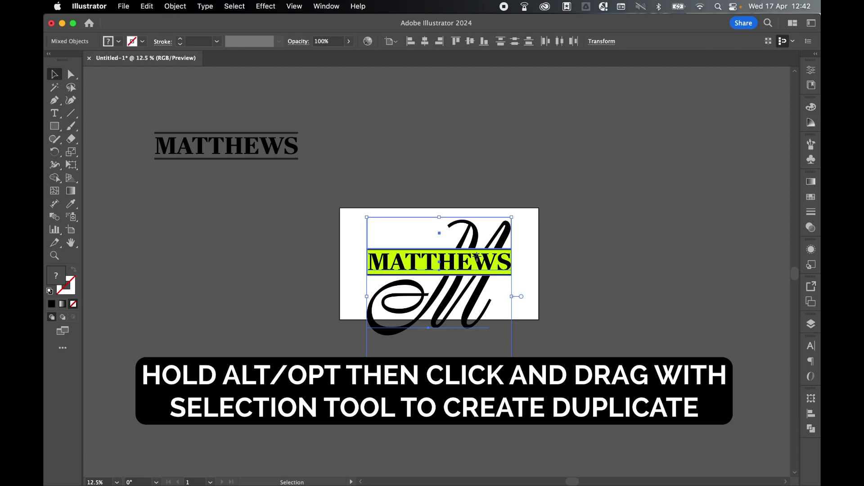
drag(477, 257, 245, 219)
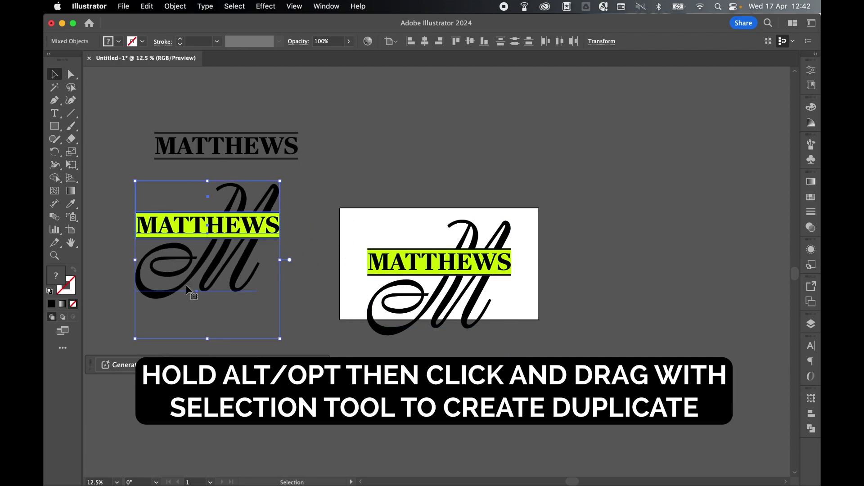
click(323, 178)
key(super+equal)
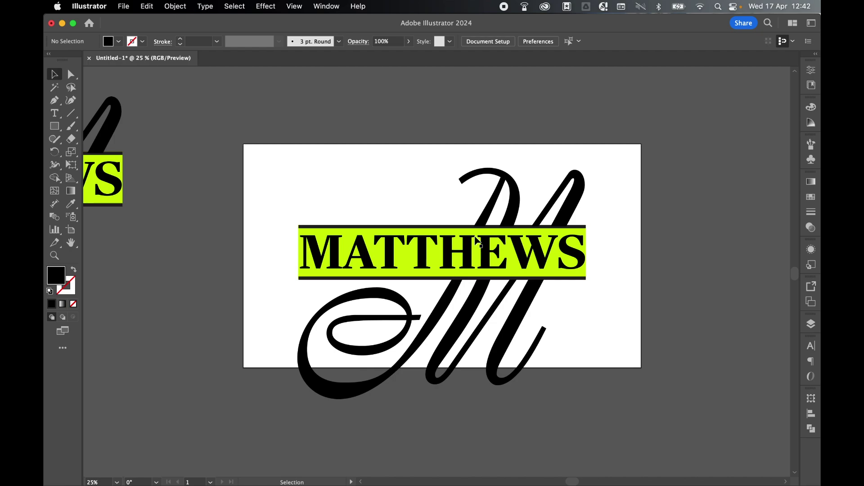
Step: Release the clipping mask on the clipped M group
click(581, 181)
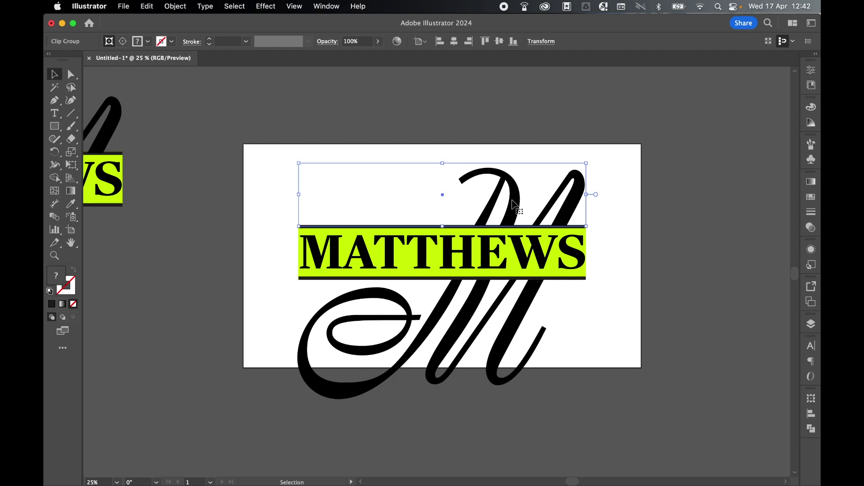
click(175, 6)
mouse_move(252, 402)
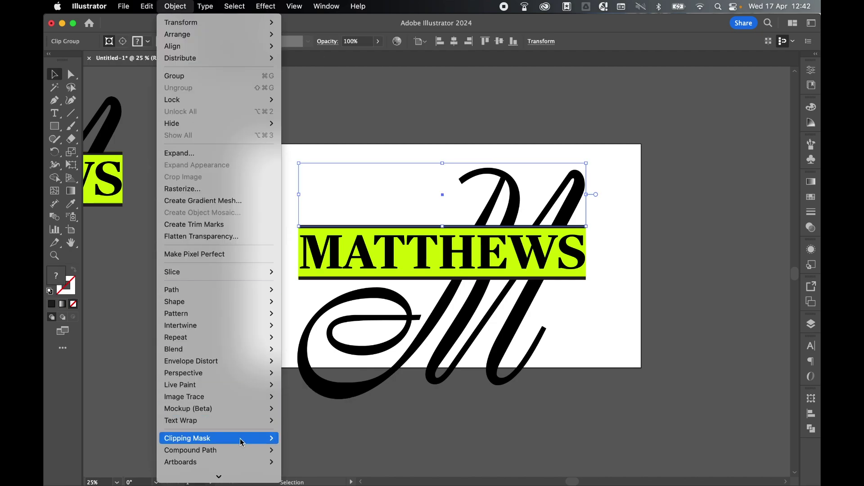
mouse_move(252, 439)
click(306, 452)
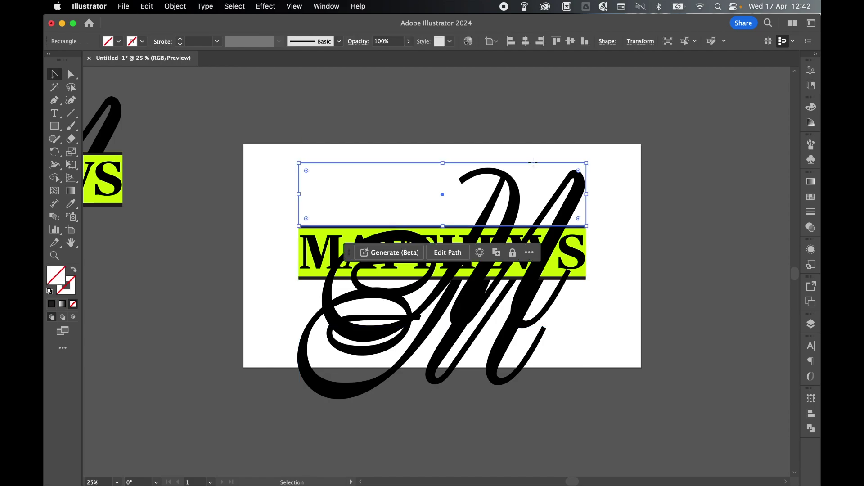
Step: Convert the script M type to outlines with Create Outlines
click(534, 125)
right_click(570, 214)
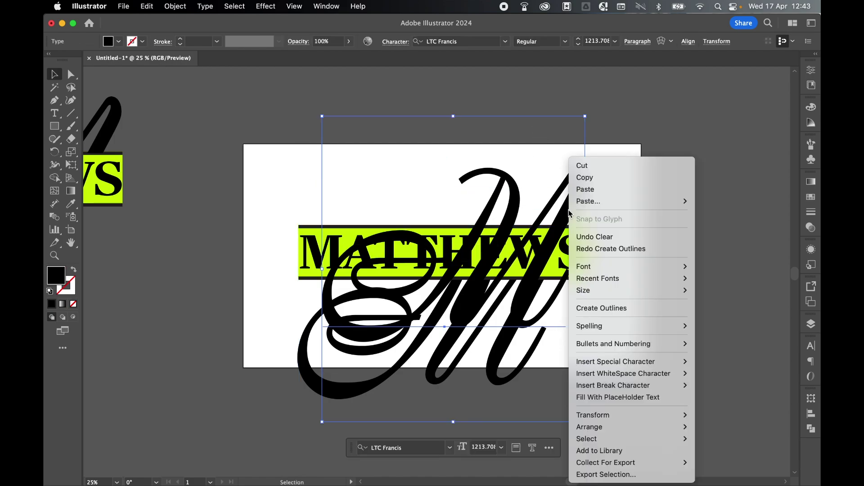
click(608, 309)
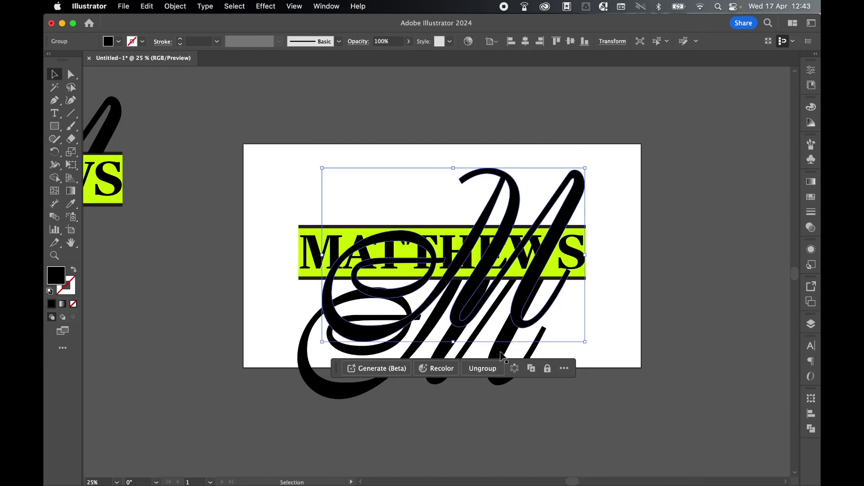
key(super+z)
right_click(501, 355)
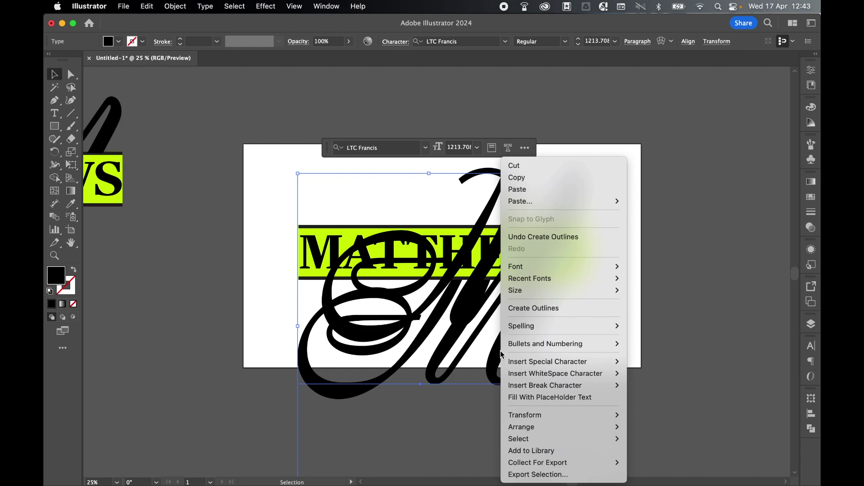
click(527, 308)
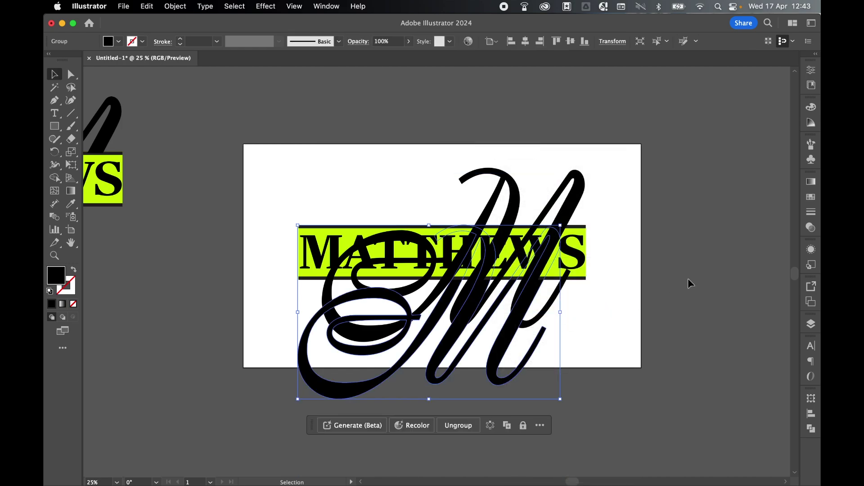
click(669, 283)
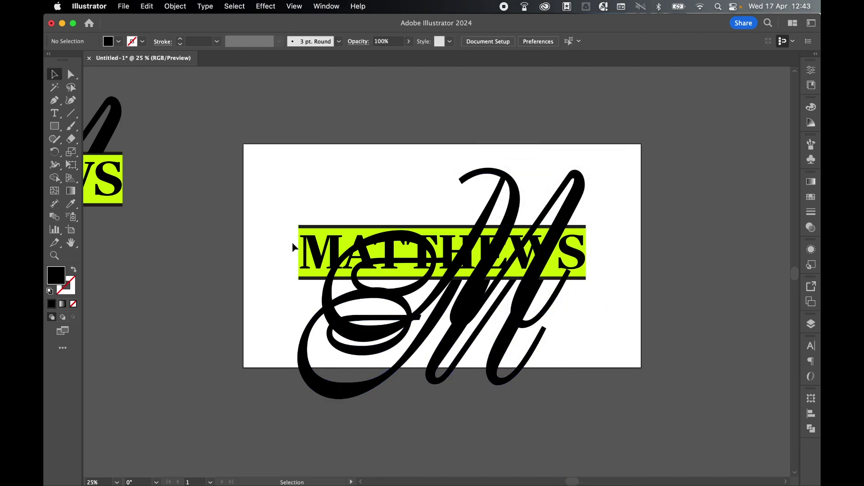
click(54, 126)
Step: Try subtracting a rectangle below the banner from the M with Minus Front, then undo it
drag(298, 226, 587, 361)
key(v)
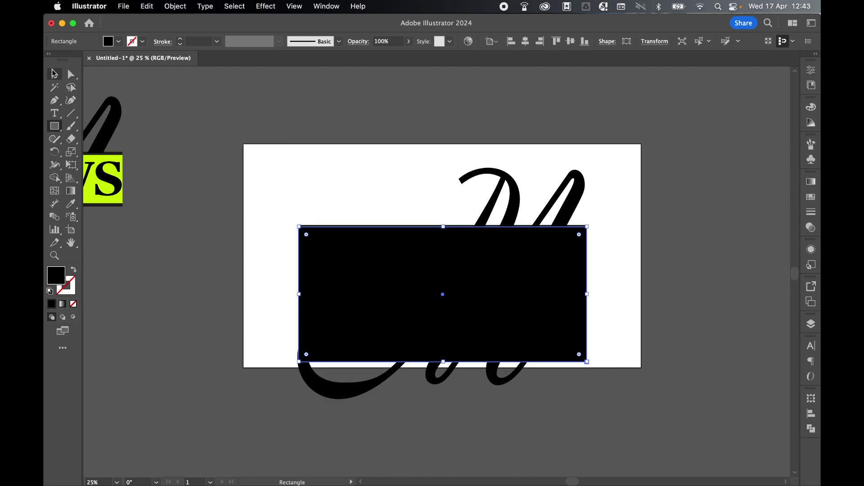
shift+click(518, 206)
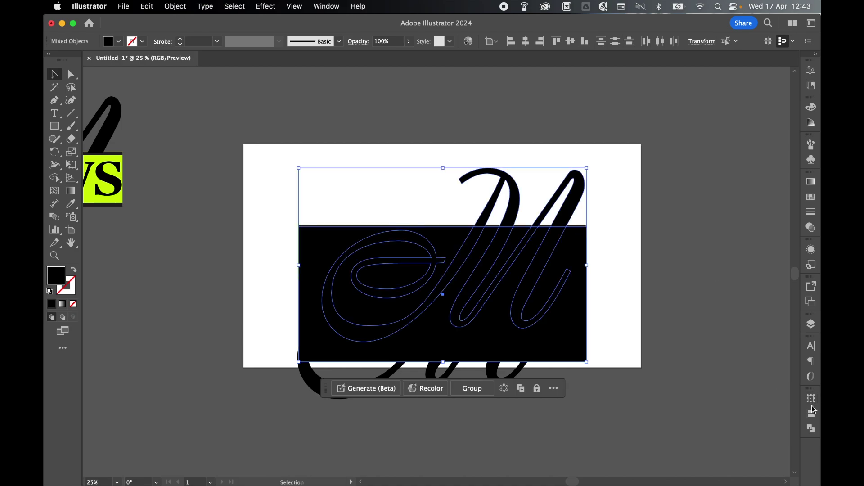
click(811, 429)
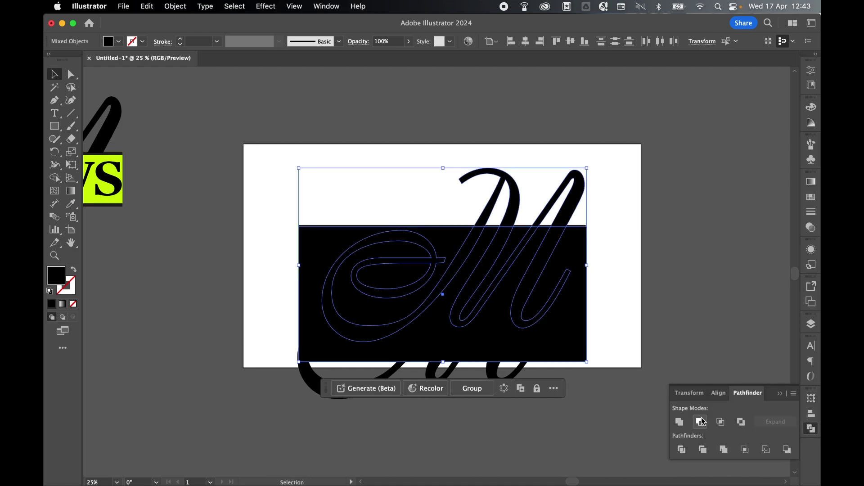
click(700, 423)
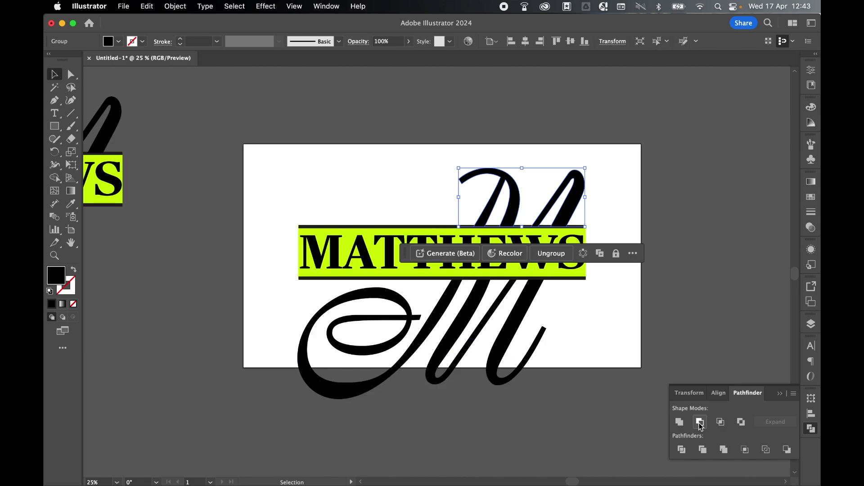
key(super+z)
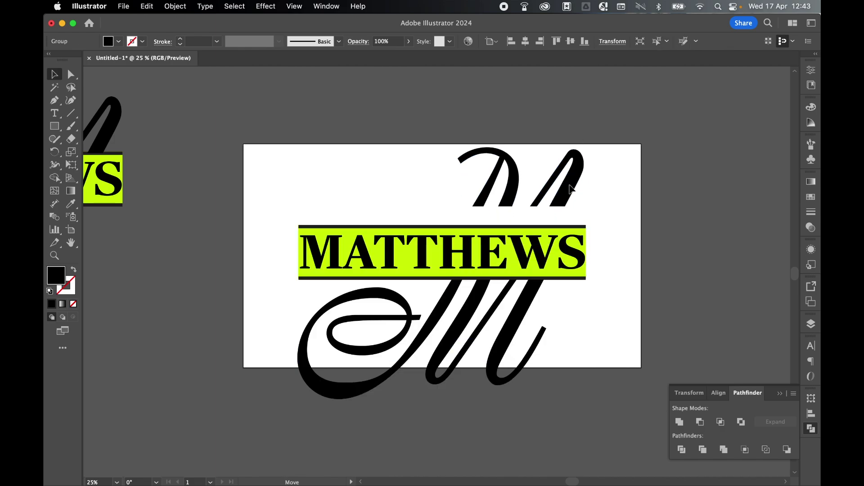
key(super+shift+z)
key(super+z)
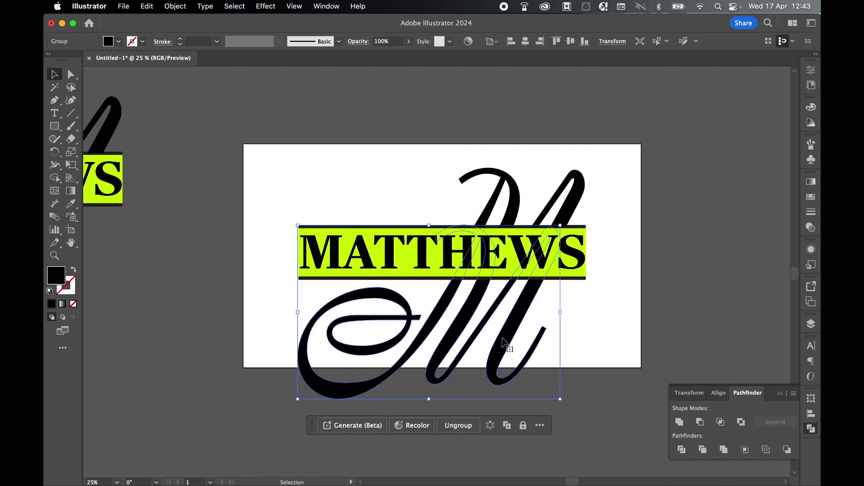
Step: Draw a rectangle over the MATTHEWS banner and subtract it from the M with Minus Front
click(54, 126)
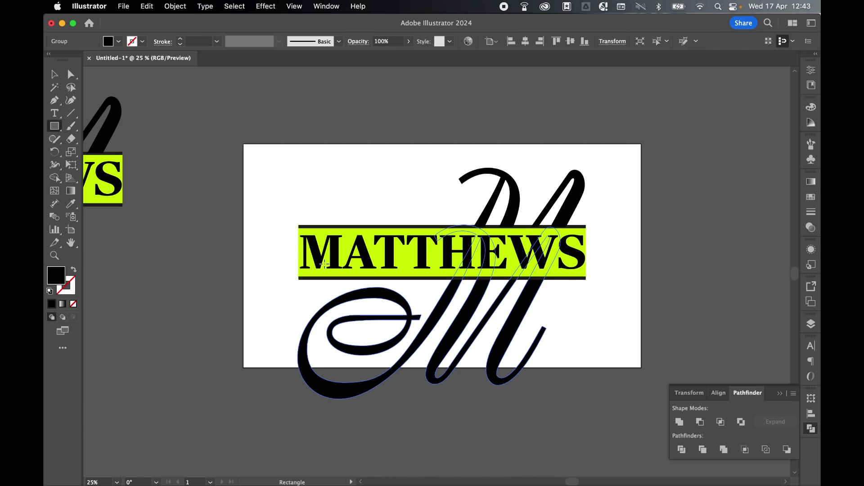
drag(298, 279, 587, 193)
key(v)
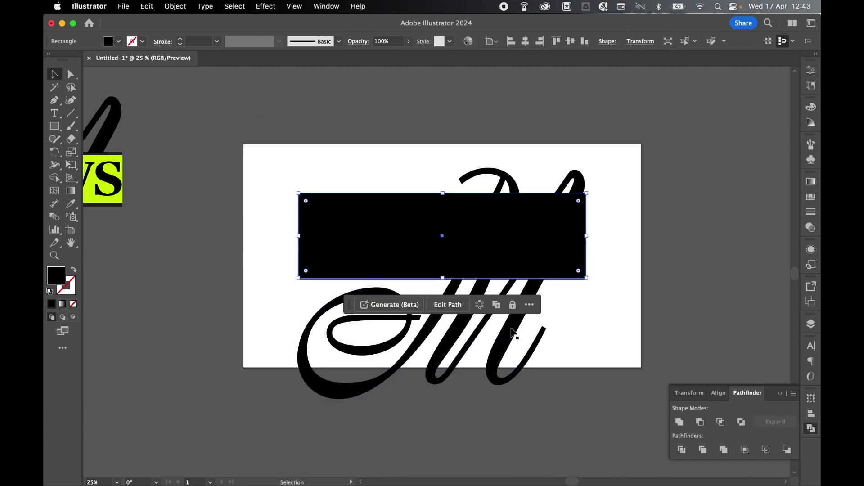
shift+click(528, 289)
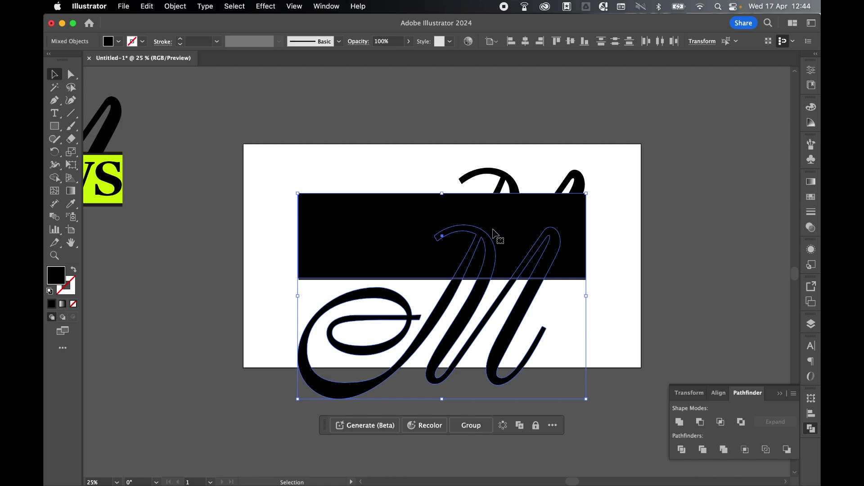
click(700, 422)
click(673, 266)
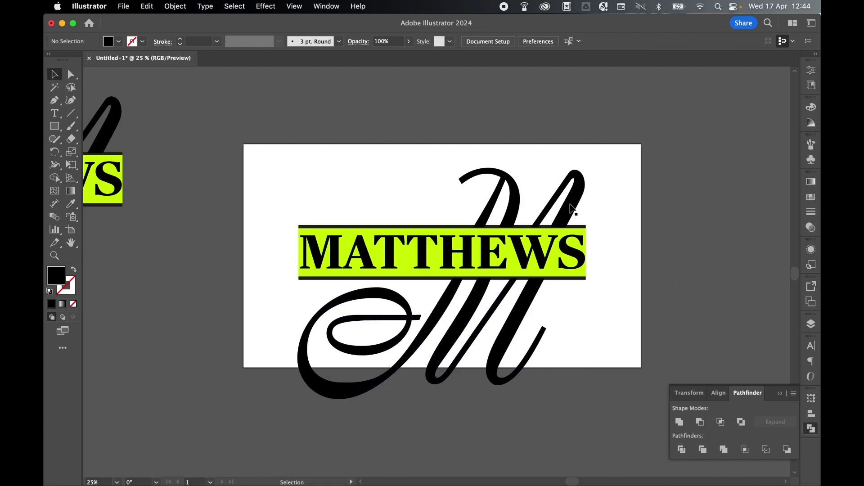
mouse_move(572, 208)
mouse_down()
mouse_move(577, 193)
mouse_move(574, 209)
mouse_up()
Step: Apply Expand Appearance and then Expand to the MATTHEWS banner
click(524, 317)
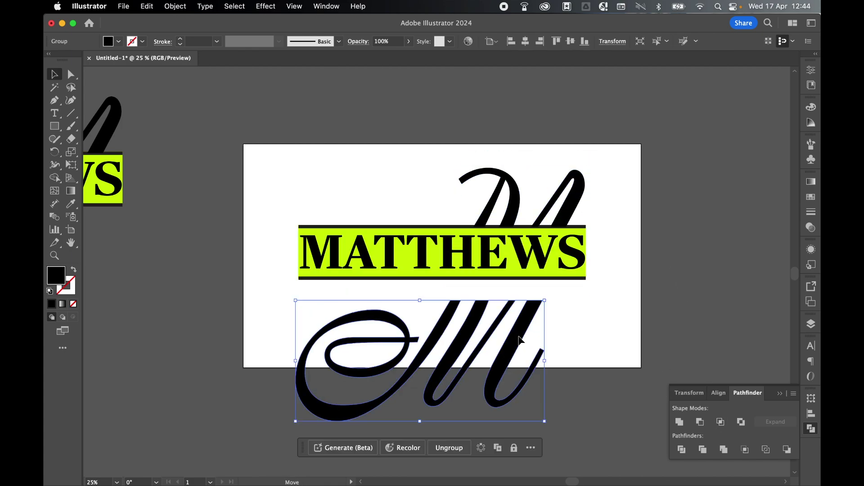
click(704, 291)
mouse_move(568, 252)
mouse_down()
mouse_move(549, 261)
mouse_move(568, 253)
mouse_up()
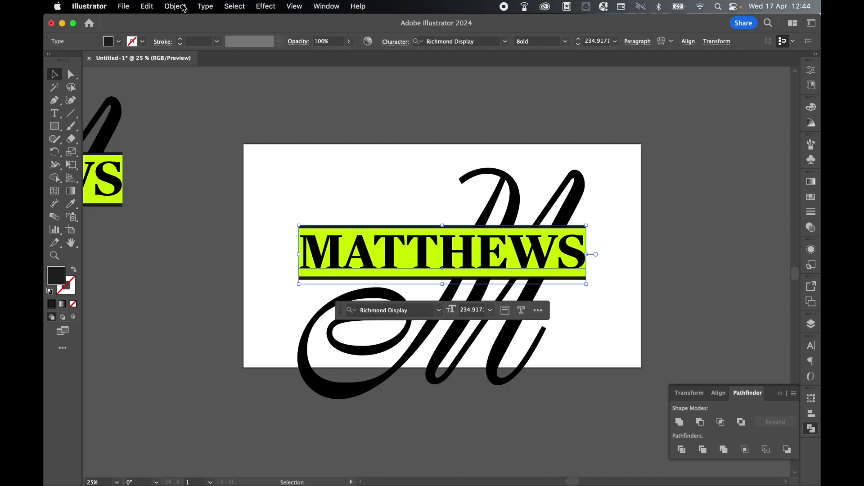
click(184, 8)
click(210, 166)
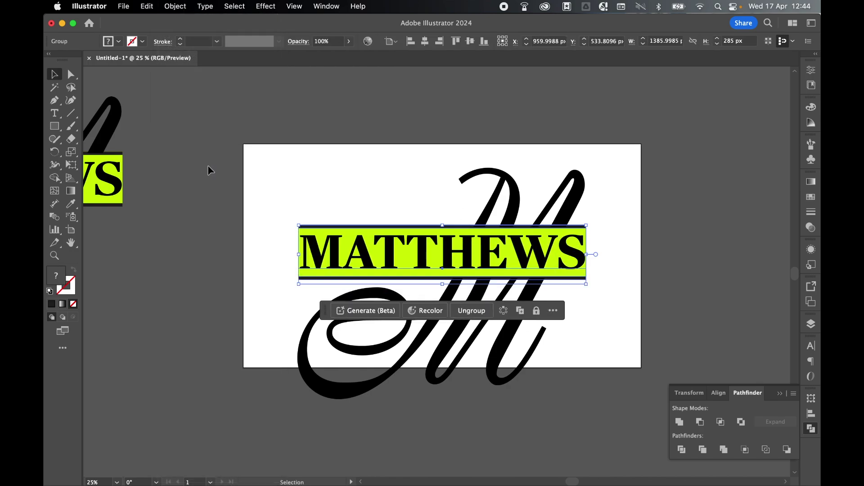
click(179, 6)
click(207, 156)
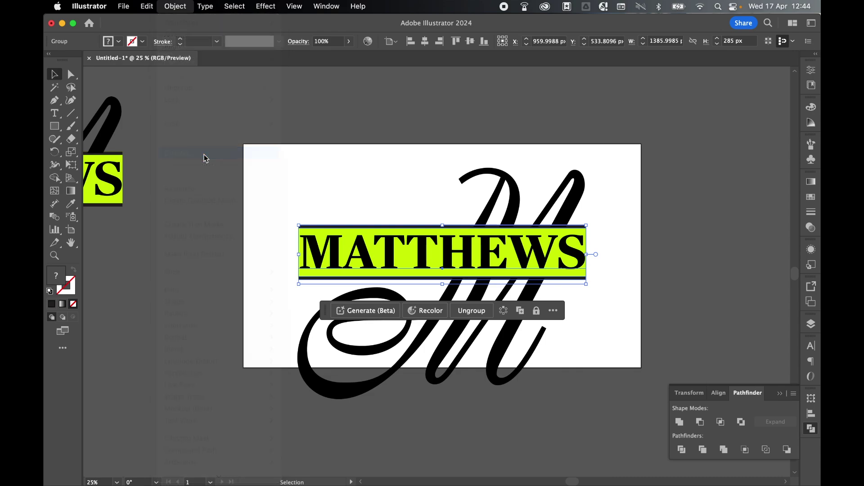
click(478, 321)
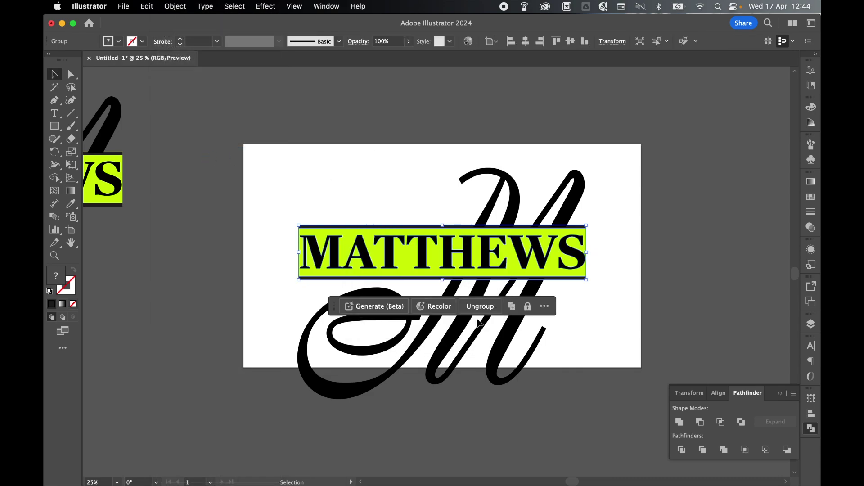
Step: Ungroup the banner artwork and test moving the top and bottom rules, undoing both moves
right_click(536, 245)
click(567, 349)
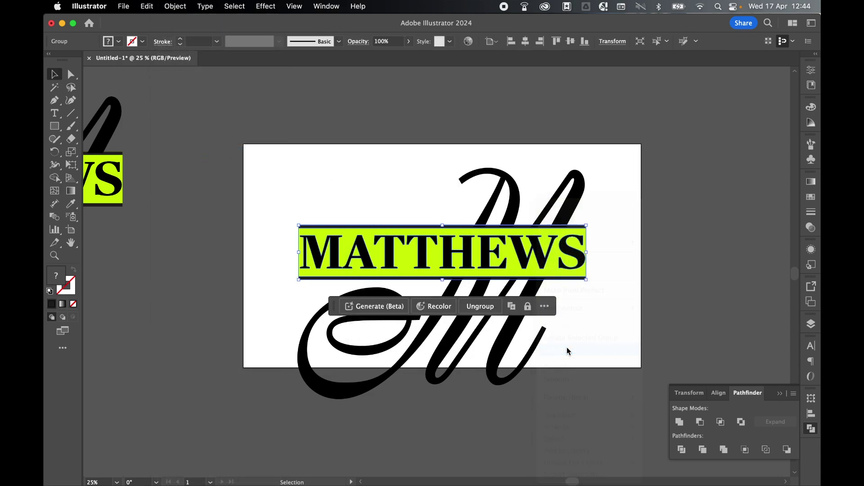
click(578, 231)
drag(578, 230, 578, 206)
key(super+z)
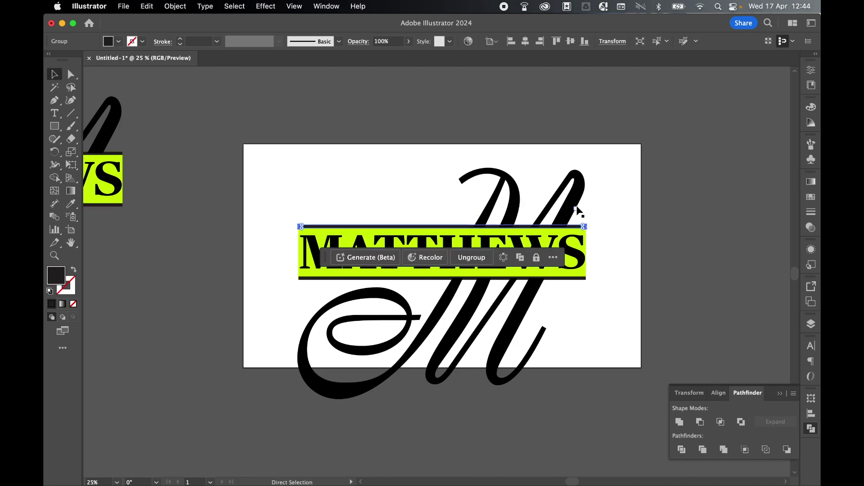
drag(580, 279, 579, 298)
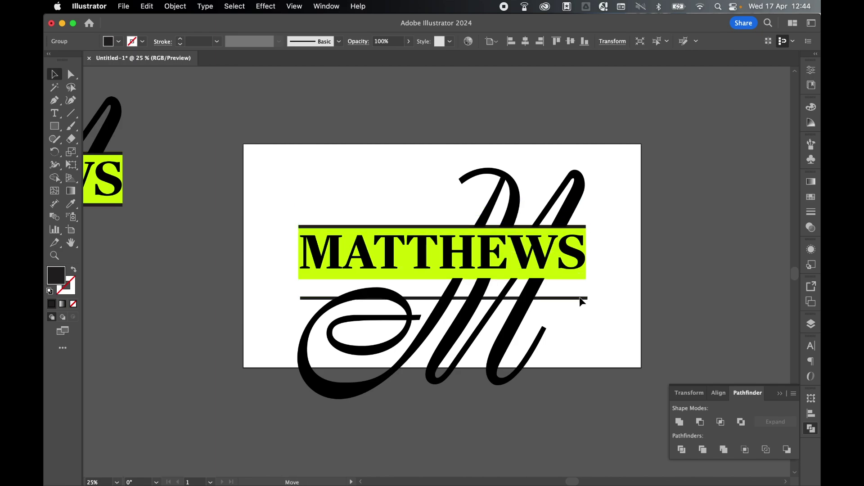
key(super+z)
Step: Try moving the MATTHEWS lettering, undo it, and Direct Select the green background rectangle
click(568, 252)
drag(568, 252, 591, 268)
key(super+z)
click(177, 117)
click(70, 75)
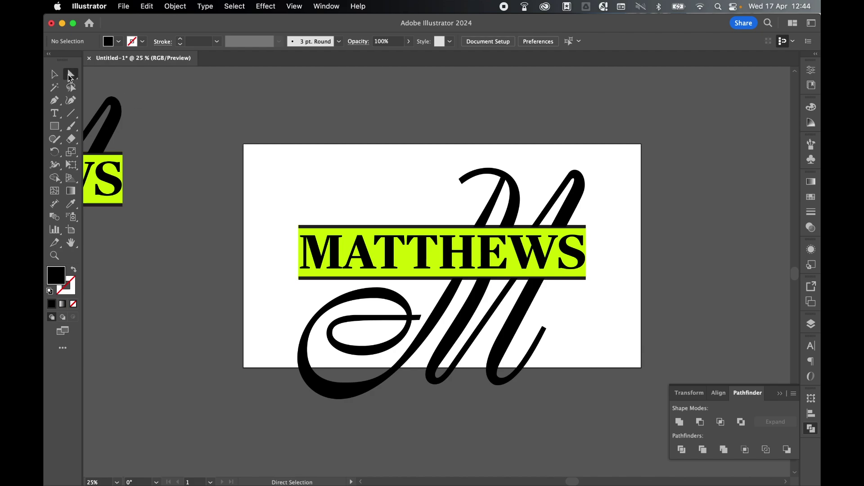
click(340, 238)
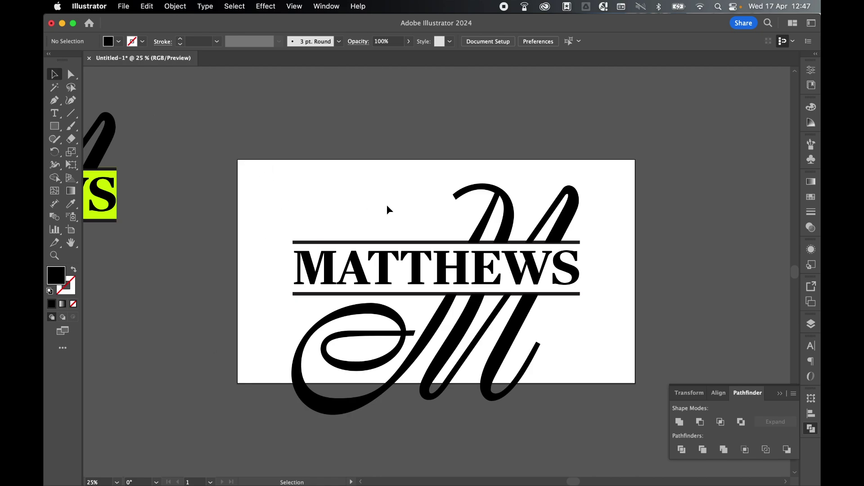
Step: Move the selected monogram up to the artboard's top edge and scale it down slightly
drag(284, 181, 607, 393)
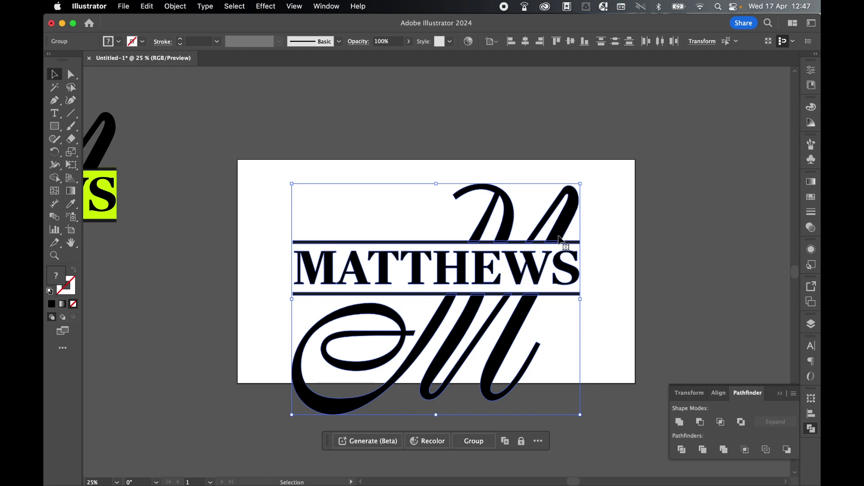
drag(559, 236, 558, 211)
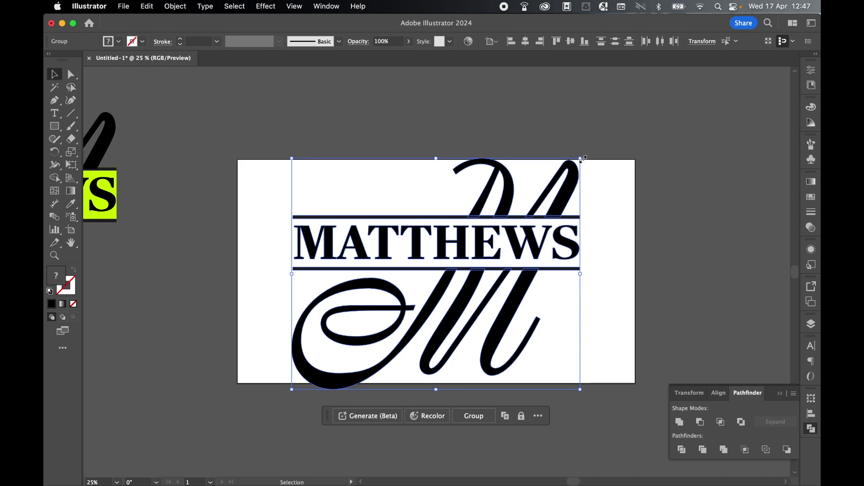
drag(582, 158, 570, 168)
click(584, 120)
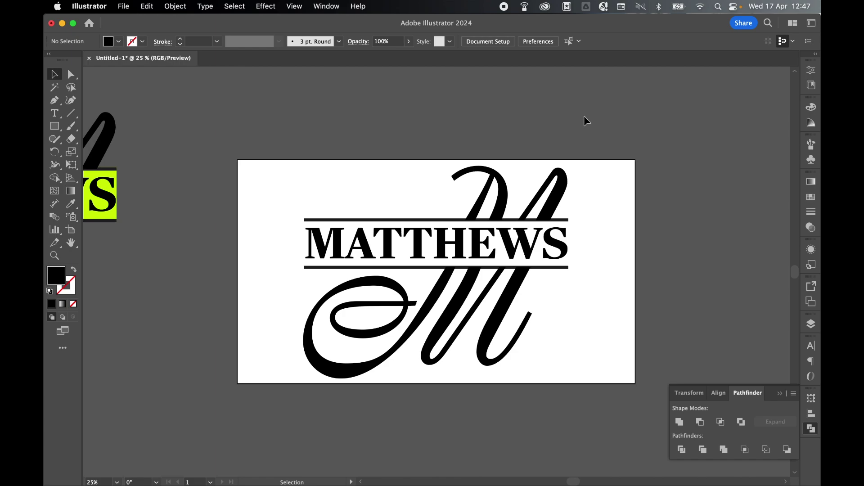
Step: Add two new artboards to the right of the first with the Artboard tool
click(71, 231)
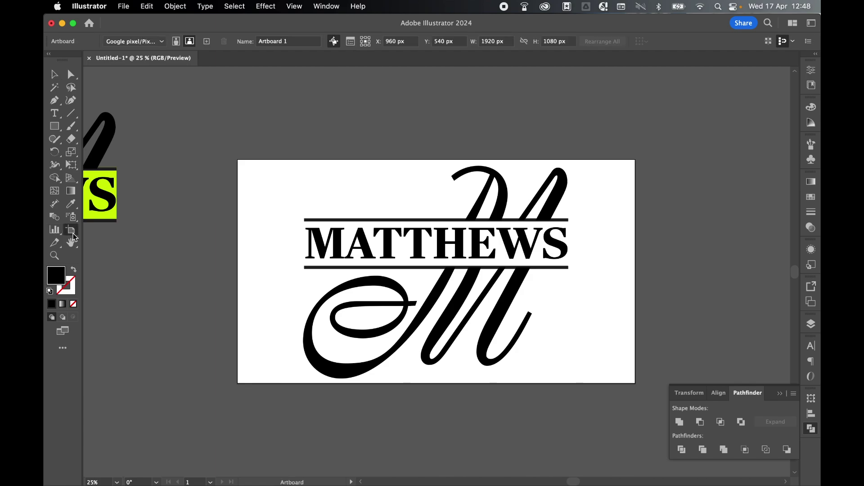
key(super+minus)
key(super+minus)
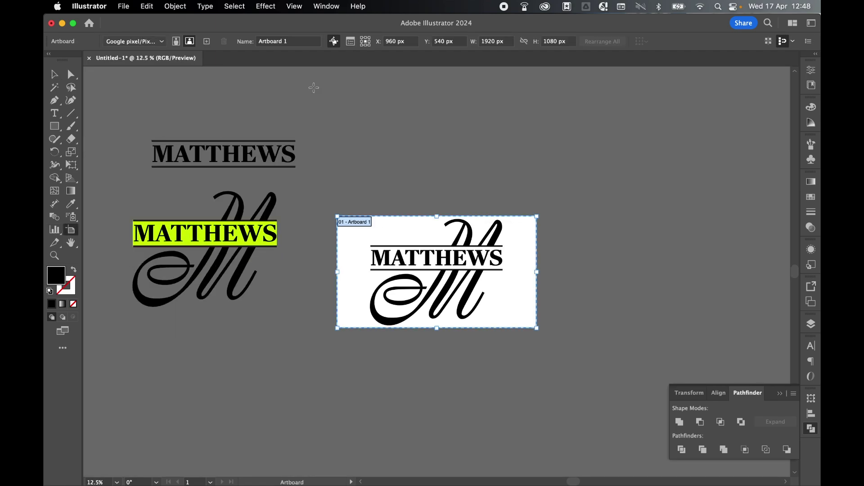
click(206, 42)
click(207, 42)
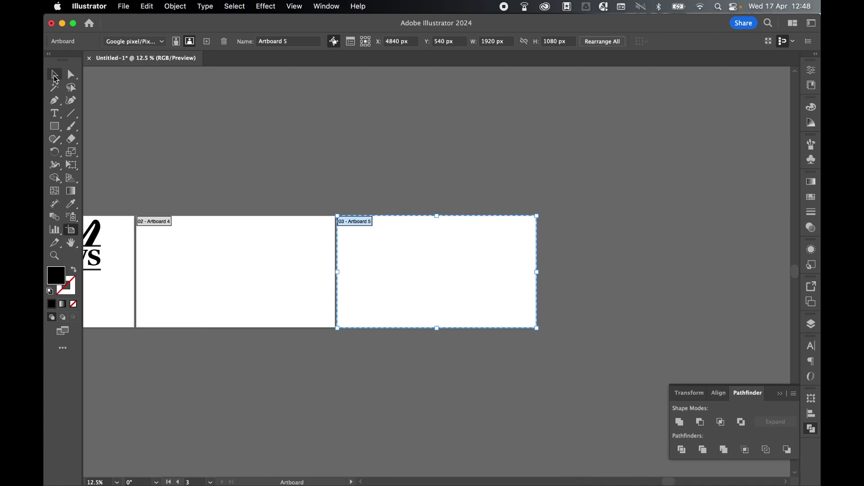
click(55, 74)
scroll(250, 145, left, 10)
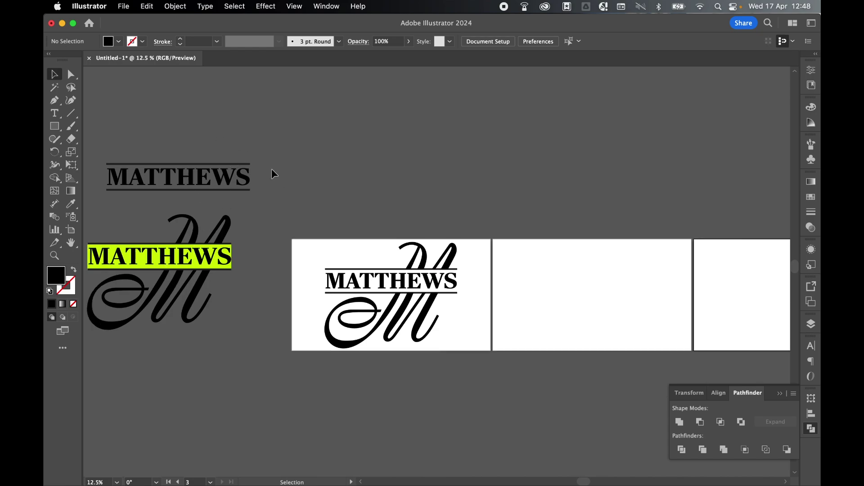
scroll(598, 293, right, 3)
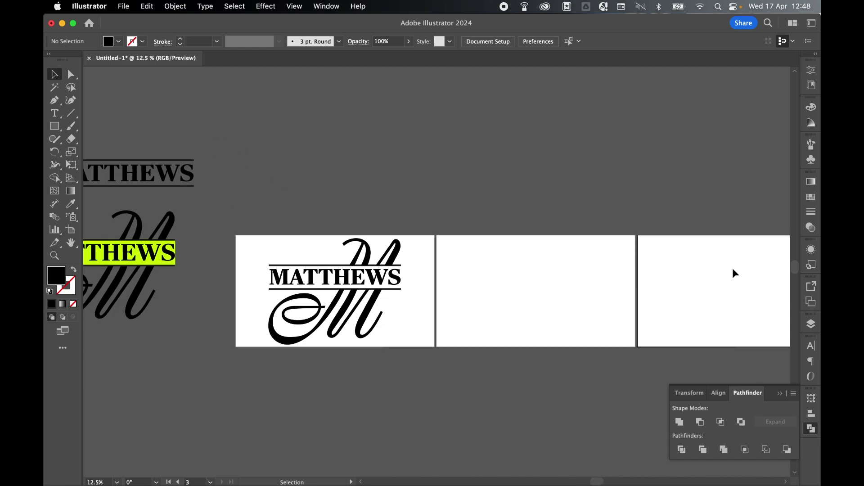
scroll(581, 186, left, 5)
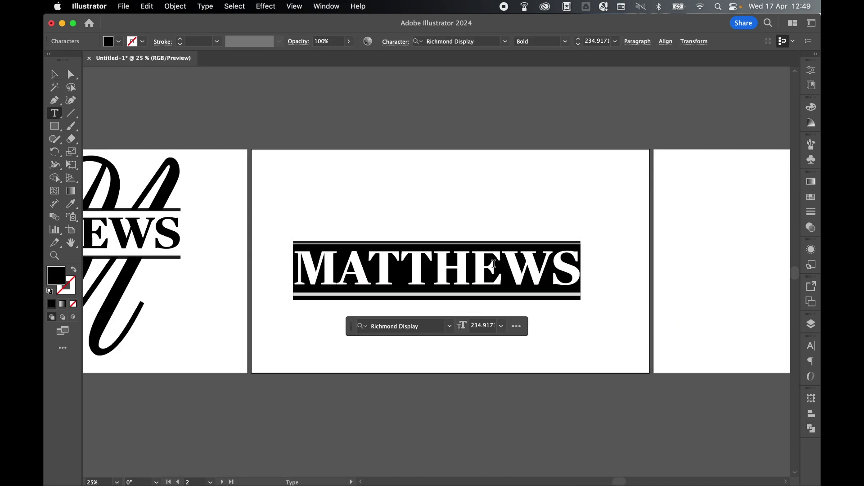
Step: Enter LOPEZ as the name, paste a copy onto the third artboard, and retype it as WILLIAMS
text(LOPEZ)
key(Escape)
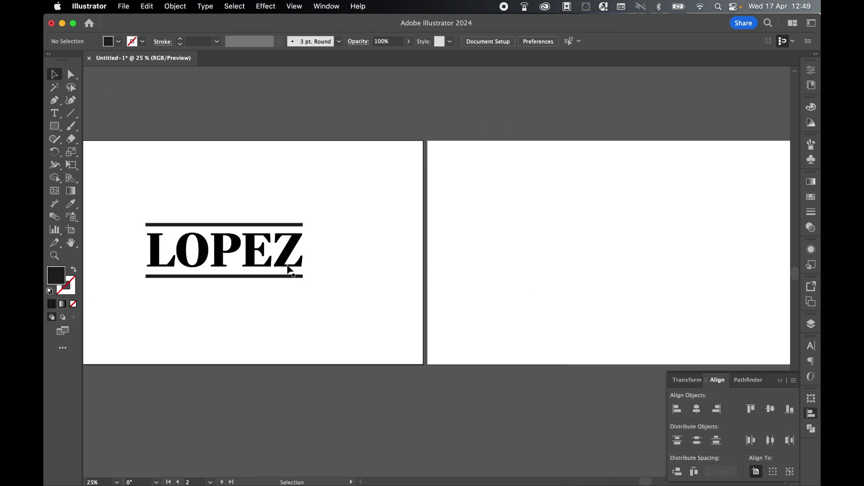
key(ctrl+v)
scroll(621, 352, right, 3)
double_click(531, 252)
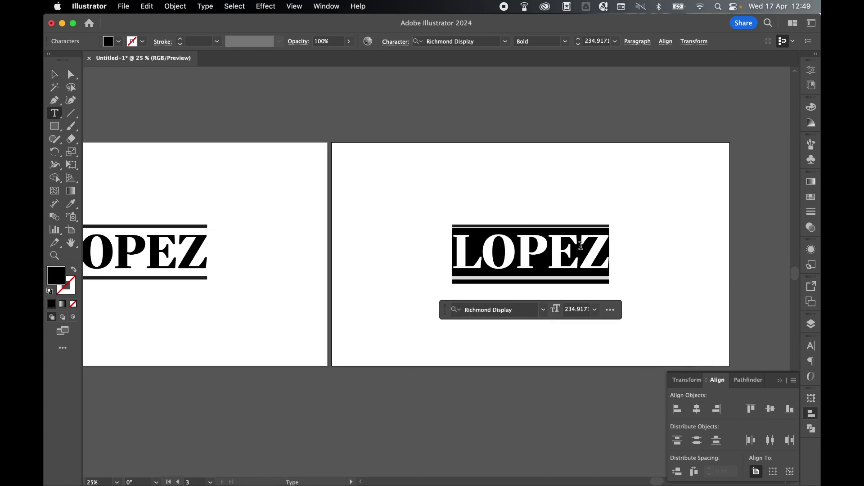
text(WILLIAMS)
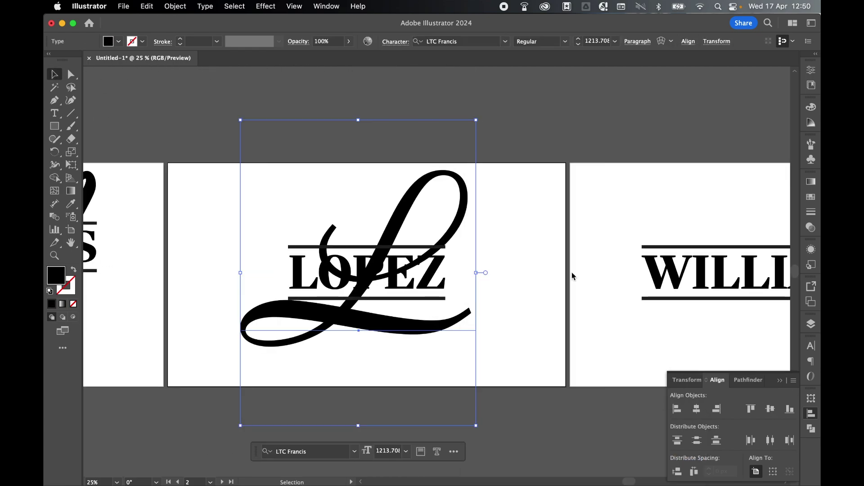
Step: Move the script L copy up and left over LOPEZ
click(571, 271)
drag(480, 214, 413, 270)
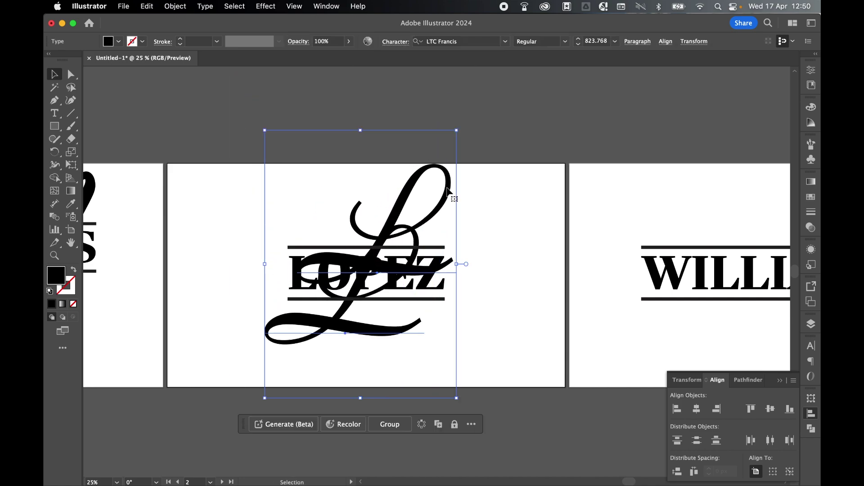
click(534, 191)
key(super+equal)
Step: Draw a rectangle above LOPEZ and clip one L copy to it
key(m)
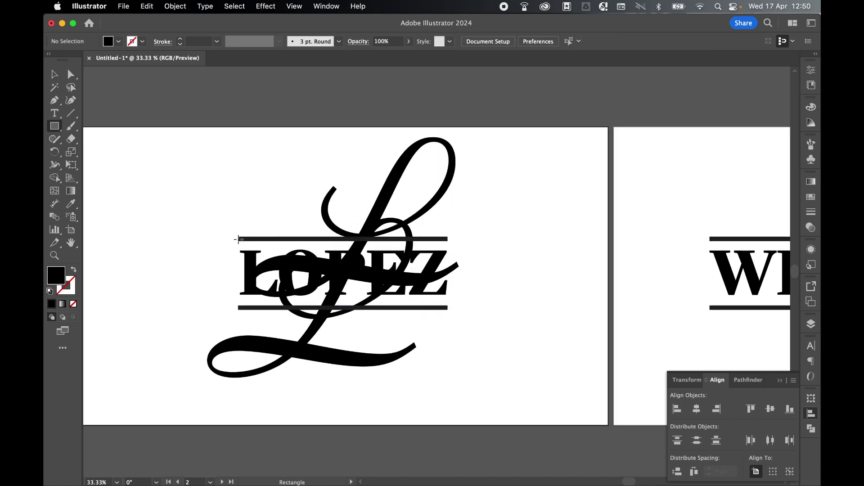
drag(238, 239, 472, 134)
key(v)
shift+click(386, 250)
click(176, 6)
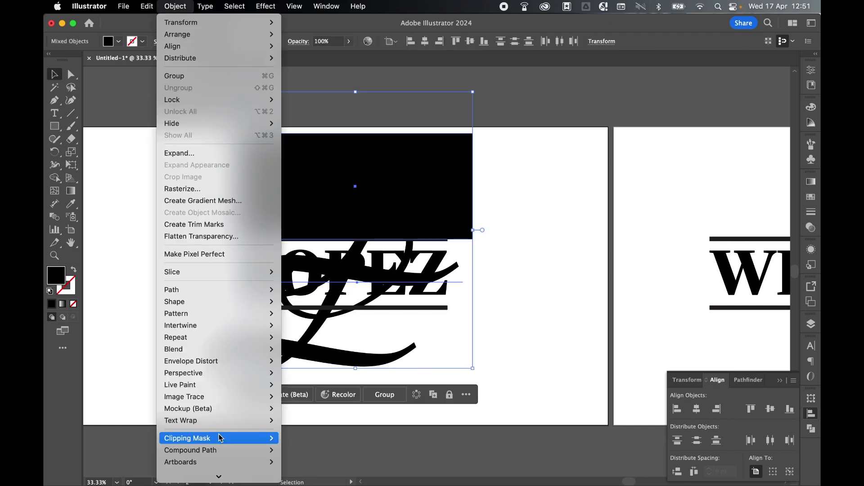
click(306, 440)
Step: Draw a rectangle below LOPEZ and clip the other L copy to it
key(m)
drag(447, 308, 172, 410)
key(v)
shift+click(405, 190)
click(175, 5)
click(315, 337)
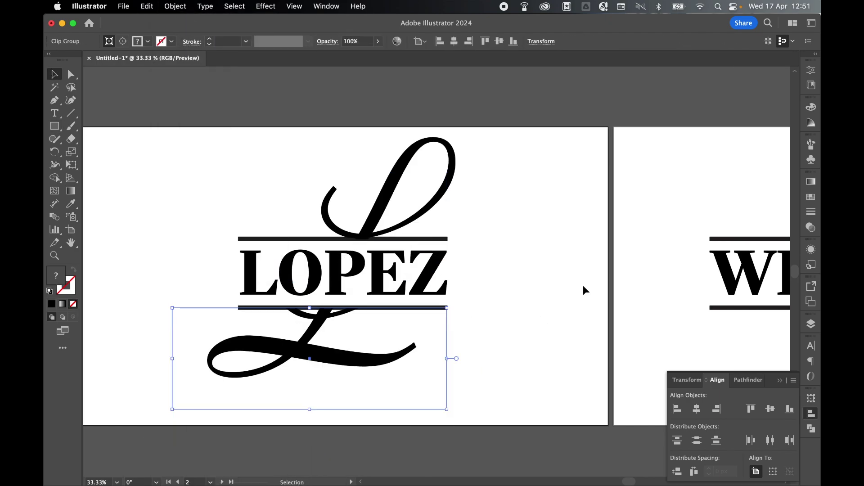
Step: Raise the top L's clipping rectangle to reveal its full top, then fit the artboard in view
double_click(288, 329)
click(315, 343)
key(Escape)
double_click(383, 189)
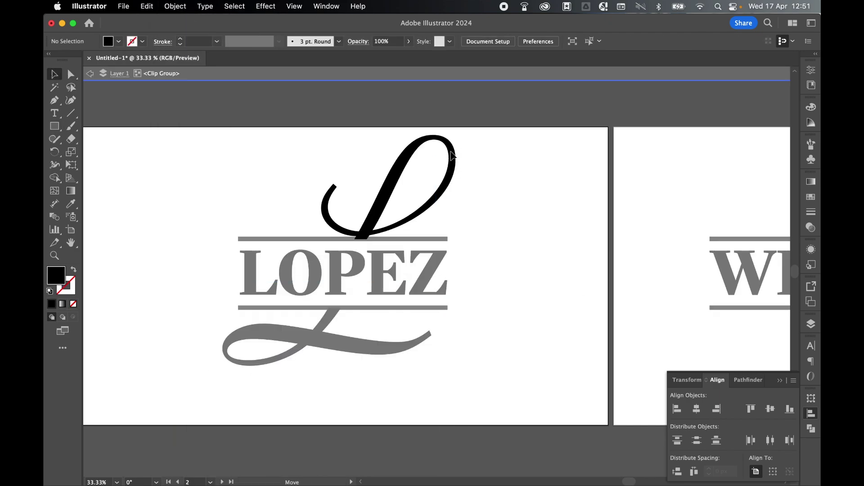
drag(356, 134, 356, 129)
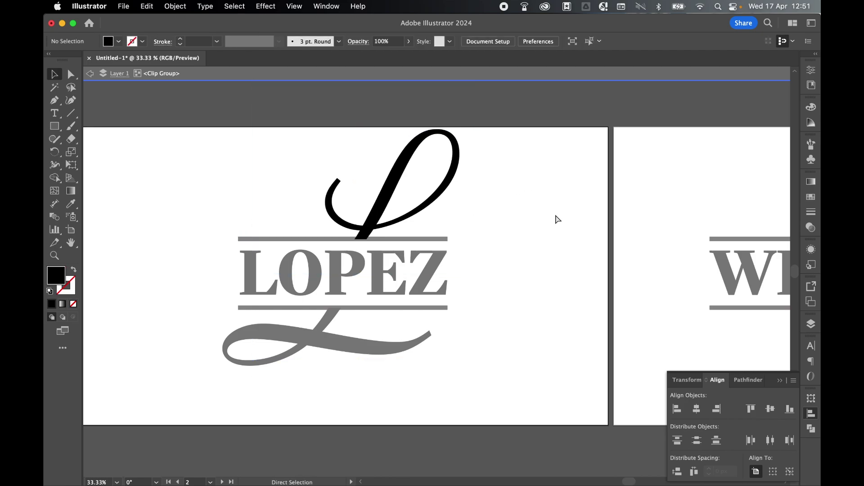
key(Escape)
key(super+0)
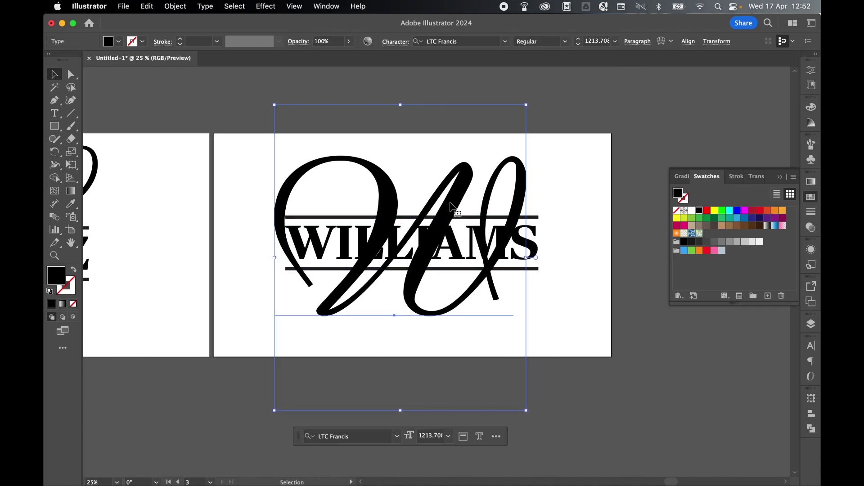
Step: Clip the script L with a rectangle drawn over the upper part of LOPEZ
click(580, 141)
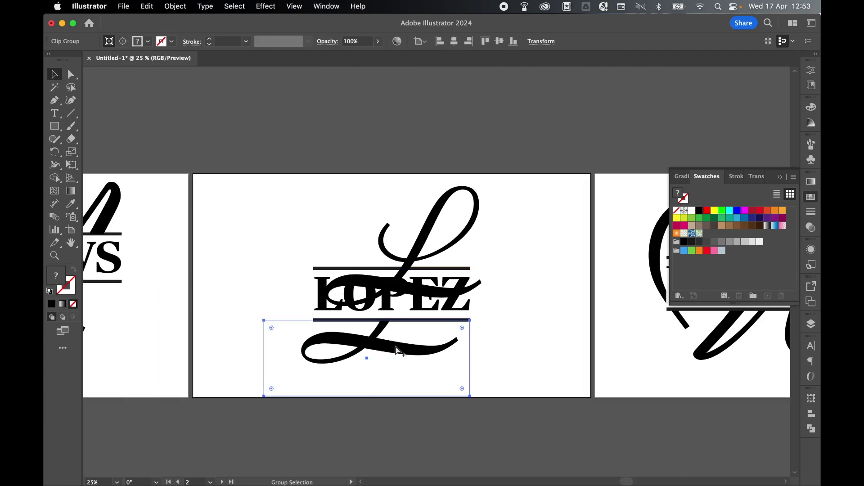
click(450, 193)
key(super+shift+a)
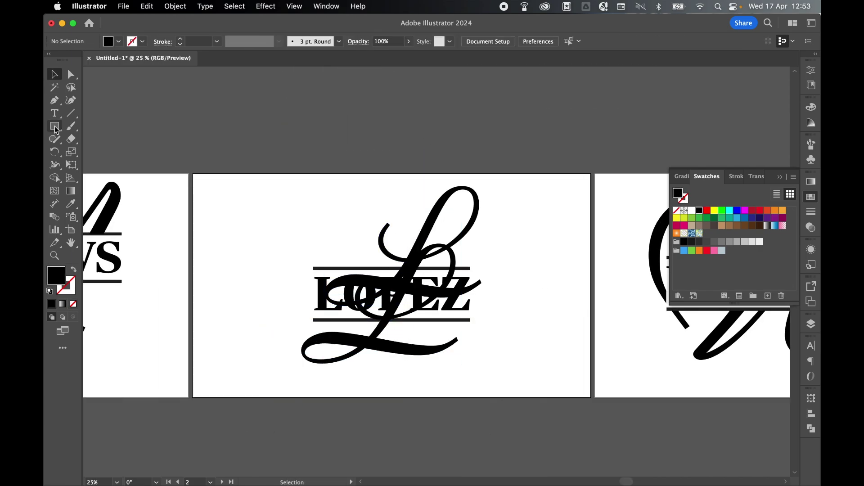
key(m)
drag(280, 266, 525, 386)
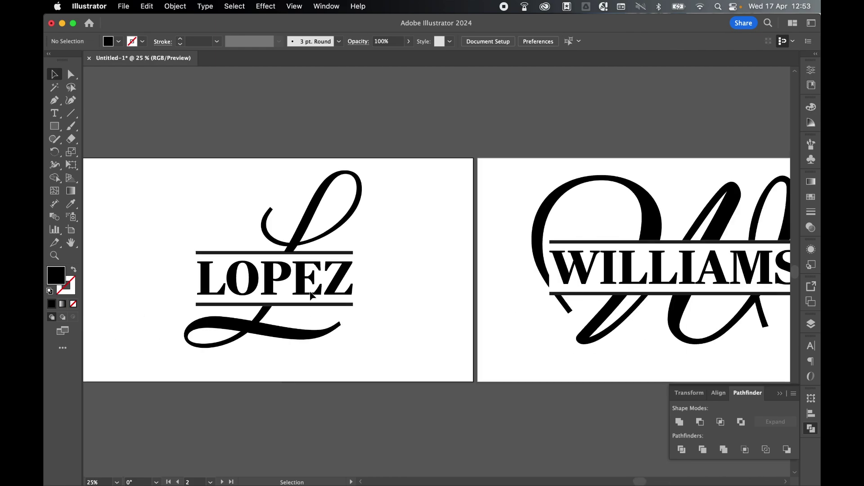
right_click(299, 279)
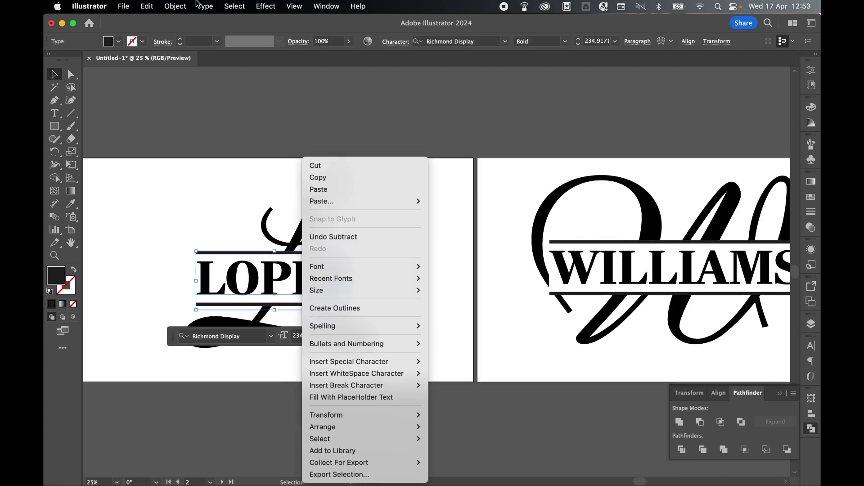
click(338, 309)
click(175, 6)
Step: Check the clipped upper L piece, lower L swash and bottom bar under LOPEZ
click(343, 269)
key(super+shift+a)
click(356, 204)
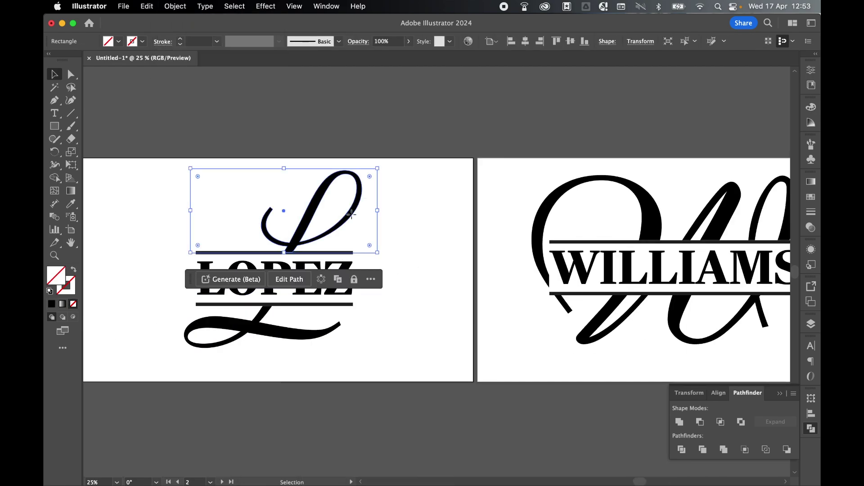
click(372, 203)
click(276, 338)
click(353, 305)
drag(389, 367, 351, 303)
key(super+shift+a)
Step: Inspect the WILLIAMS group, its text and the white rectangle behind it
scroll(342, 266, right, 5)
click(343, 266)
key(a)
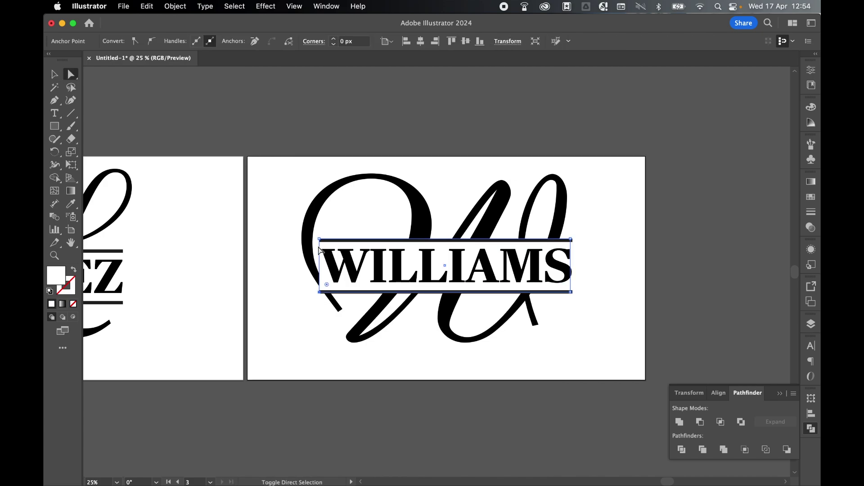
click(336, 246)
click(506, 217)
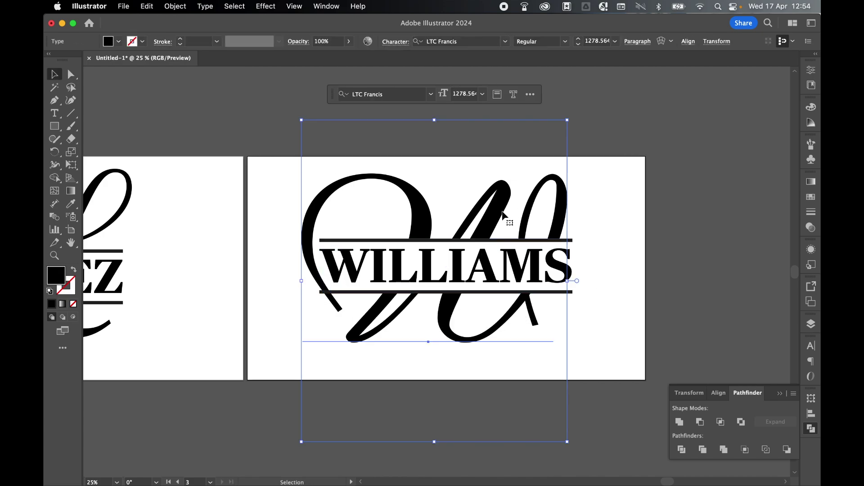
click(596, 285)
click(450, 266)
click(423, 240)
key(v)
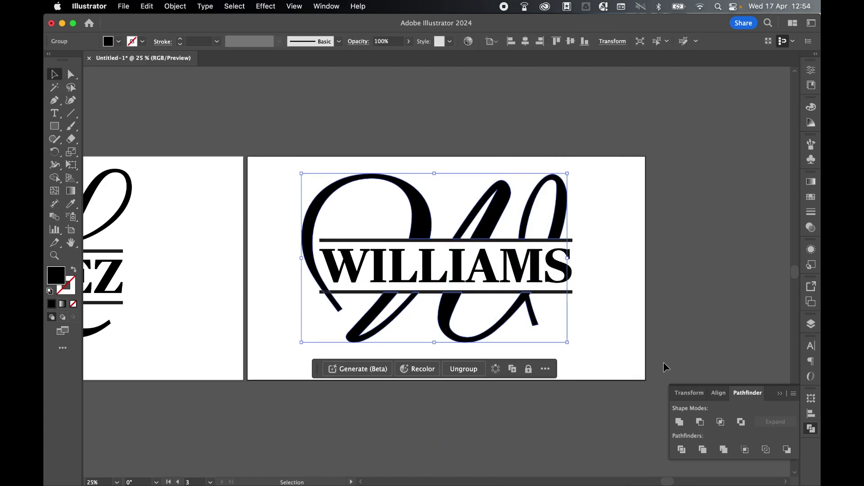
click(663, 362)
Step: Expand the WILLIAMS text and tidy the lower bar's left end point with Direct Selection
key(super+equal)
click(469, 256)
click(175, 6)
click(657, 288)
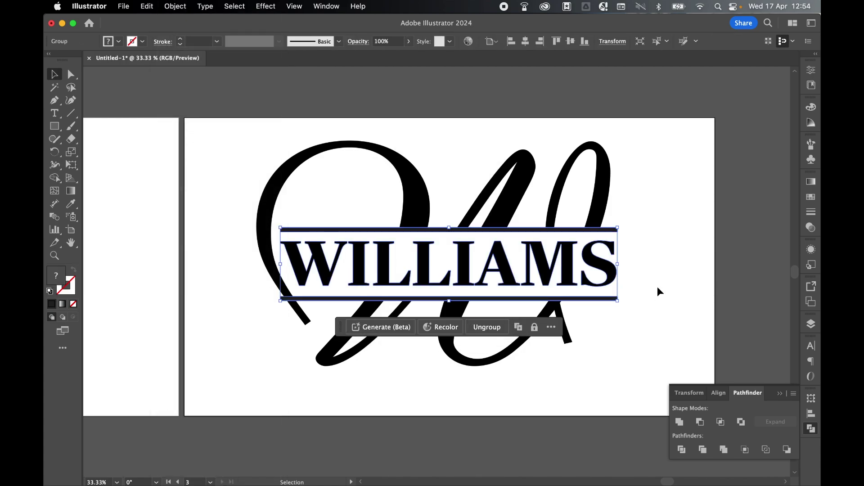
scroll(314, 291, up, 5)
key(a)
click(387, 291)
key(v)
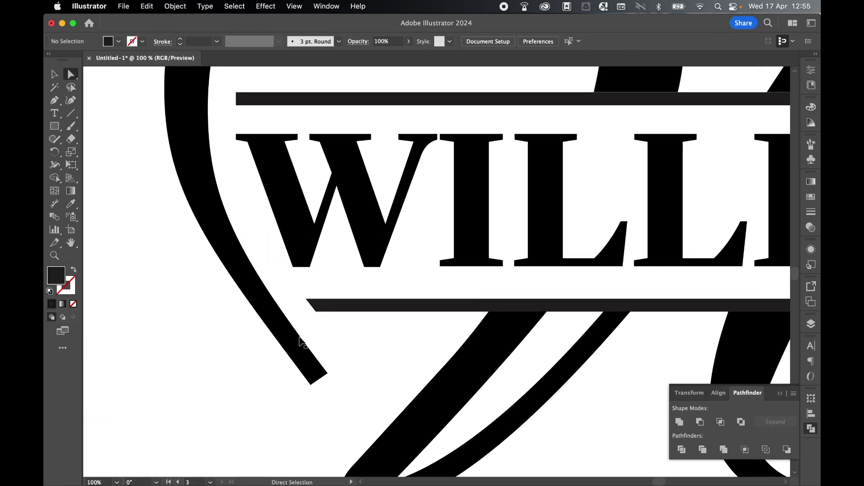
Step: Scale the LOPEZ monogram up slightly
scroll(301, 342, down, 10)
scroll(581, 301, left, 5)
click(482, 216)
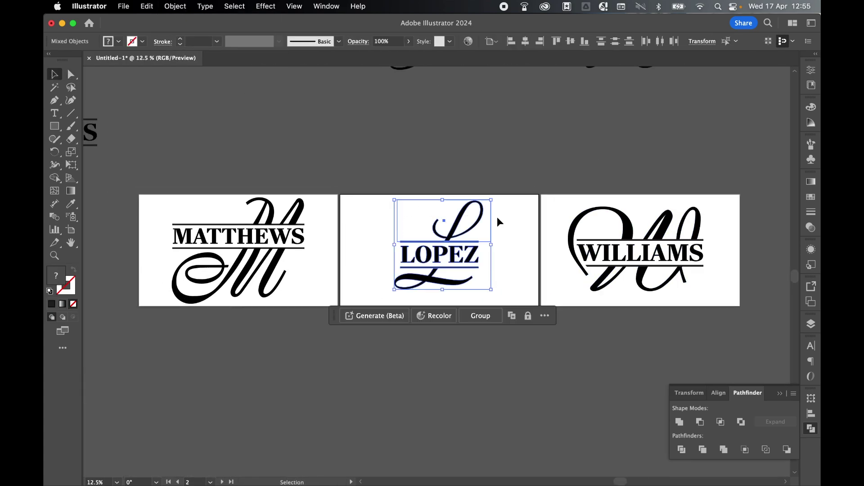
drag(492, 199, 493, 193)
click(485, 150)
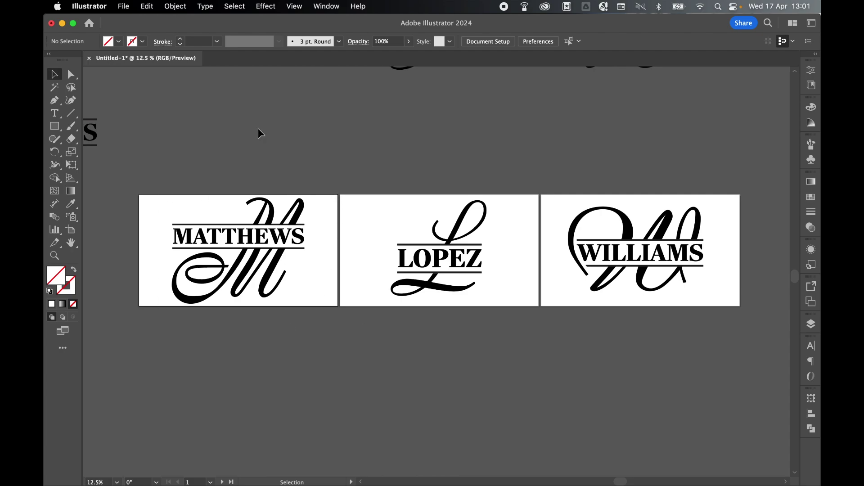
Step: Fit artboard 1 to the MATTHEWS monogram with Fit to Selected Art
drag(159, 223, 311, 310)
click(71, 230)
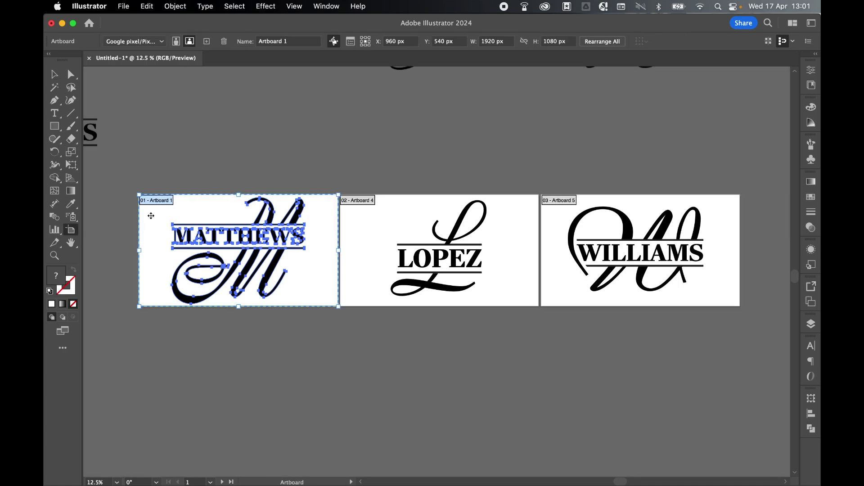
click(129, 41)
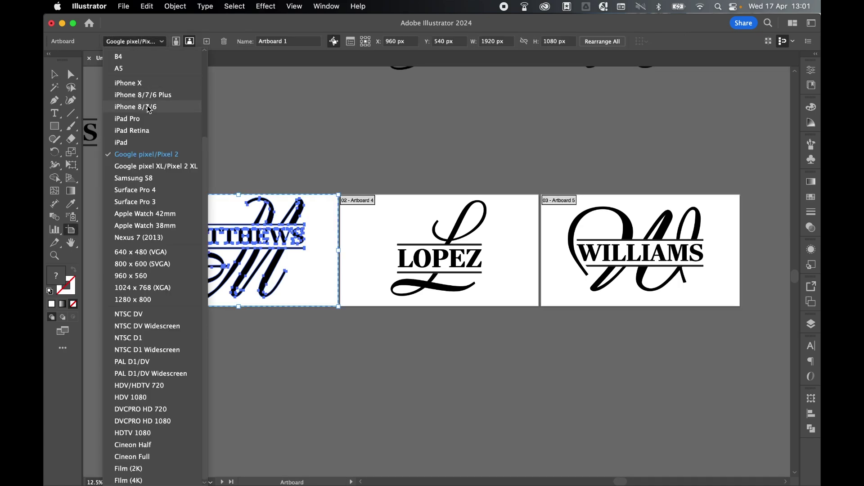
scroll(152, 95, up, 5)
click(150, 77)
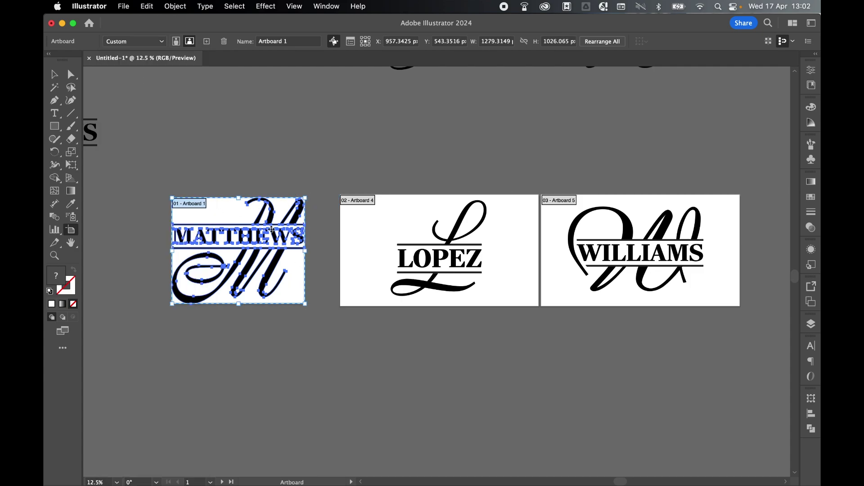
click(55, 76)
click(341, 182)
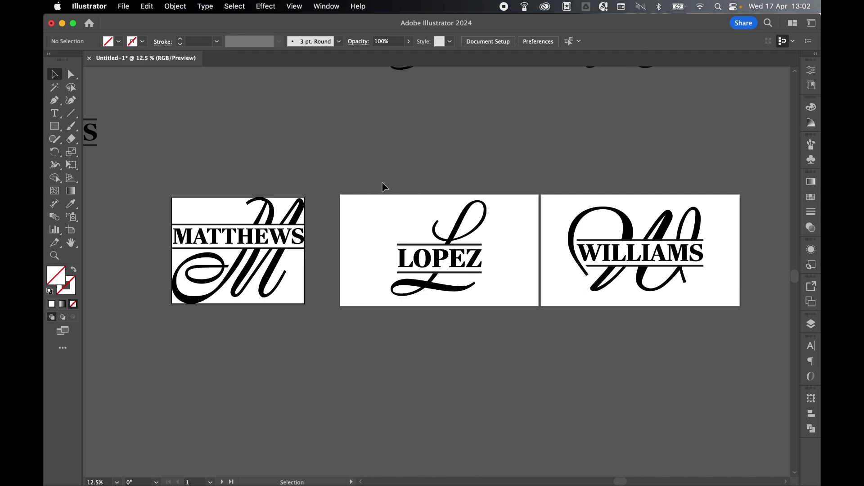
Step: Fit Artboard 4 to the LOPEZ monogram with Fit to Selected Art
drag(384, 187, 497, 305)
click(72, 230)
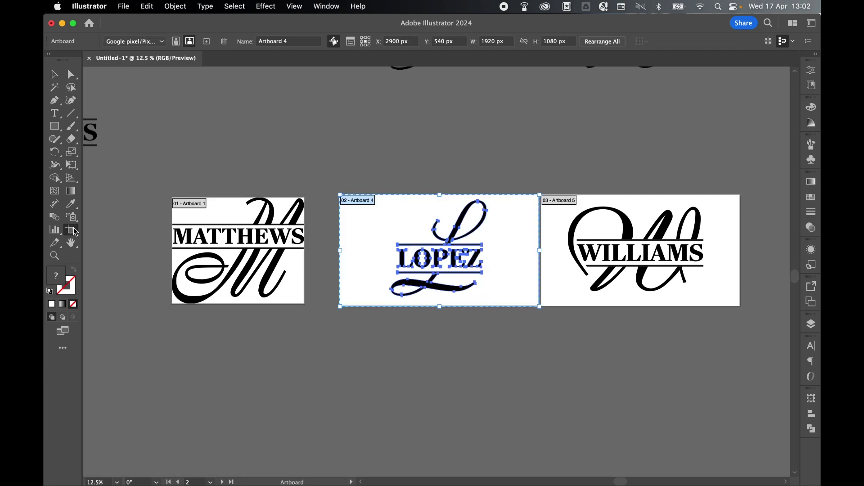
click(134, 41)
click(167, 79)
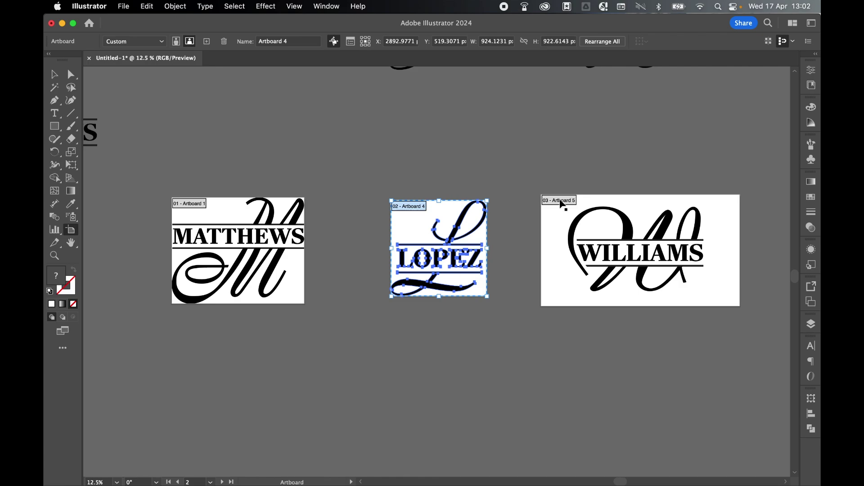
click(55, 74)
click(438, 150)
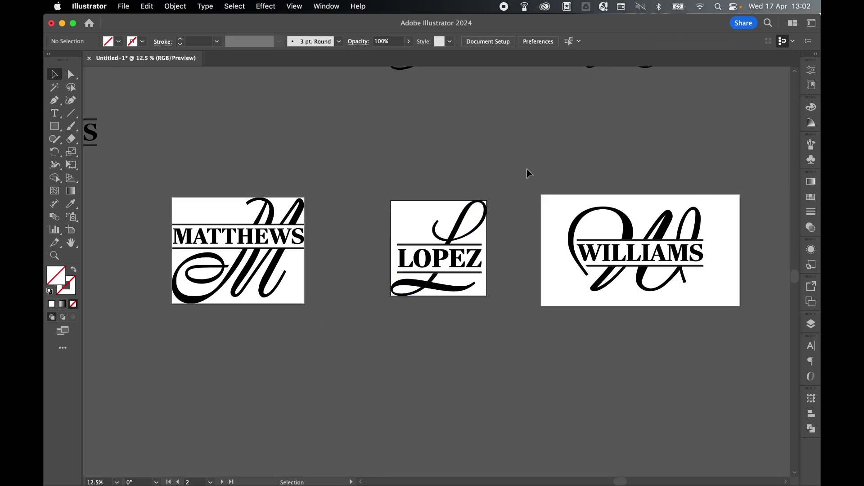
Step: Fit Artboard 5 to the WILLIAMS monogram with Fit to Selected Art
drag(562, 184, 742, 320)
click(71, 230)
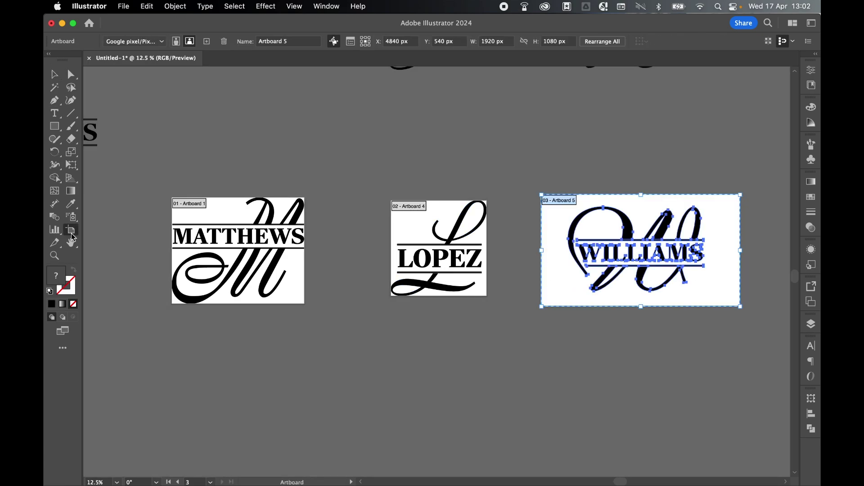
click(134, 41)
click(157, 77)
key(Escape)
click(459, 149)
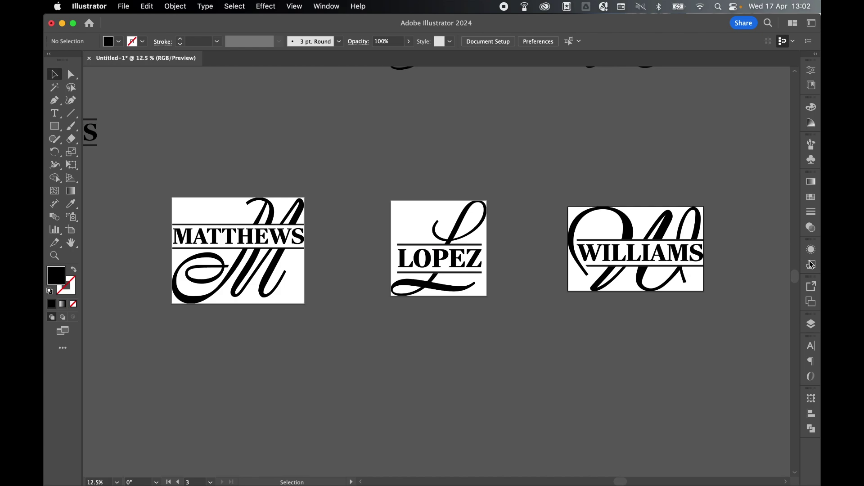
Step: In the Artboards panel, rename the first artboard to matthews
click(327, 5)
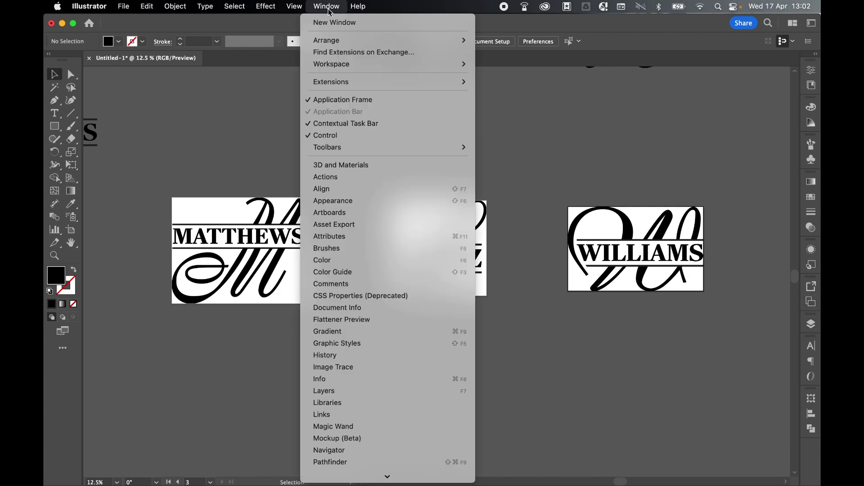
click(344, 265)
click(677, 301)
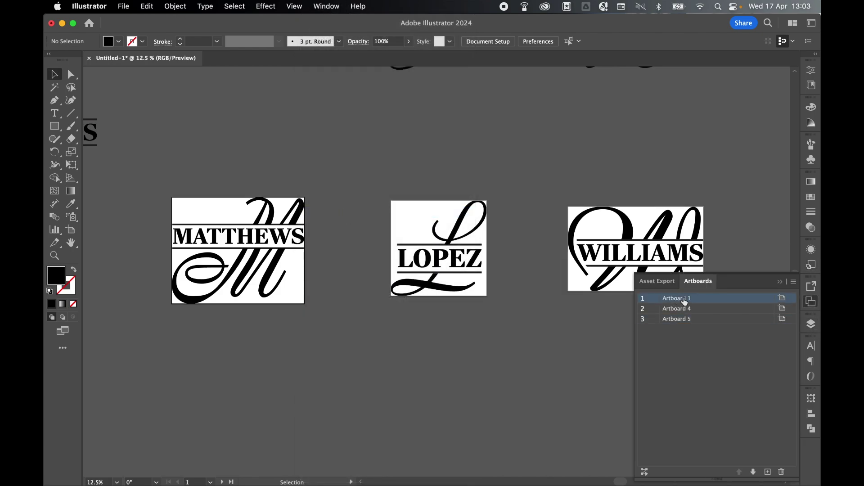
double_click(685, 299)
double_click(685, 301)
text(matthews)
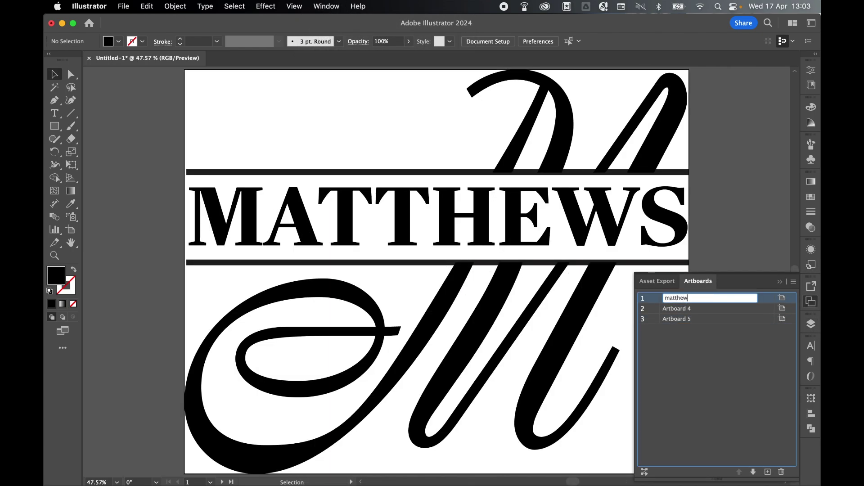
click(695, 310)
Step: Rename the other two artboards lopez and williams, then zoom out to show all artboards
double_click(694, 310)
double_click(694, 310)
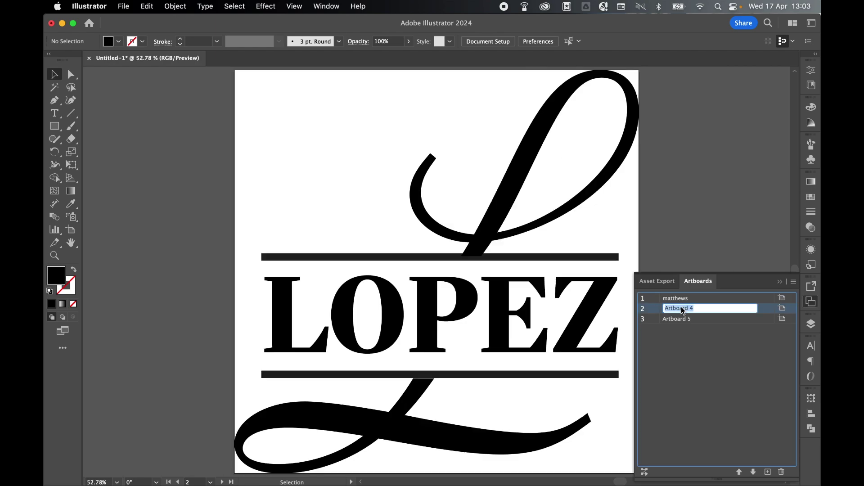
text(lopez)
double_click(684, 319)
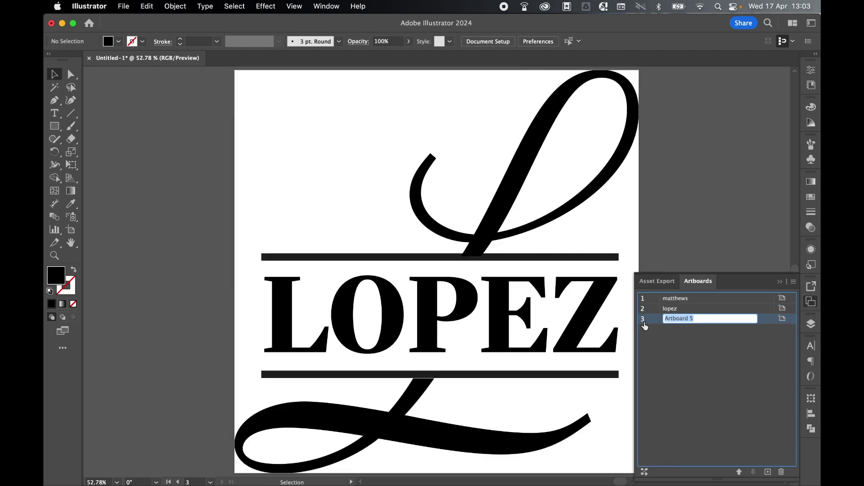
text(williams)
key(Return)
key(super+alt+0)
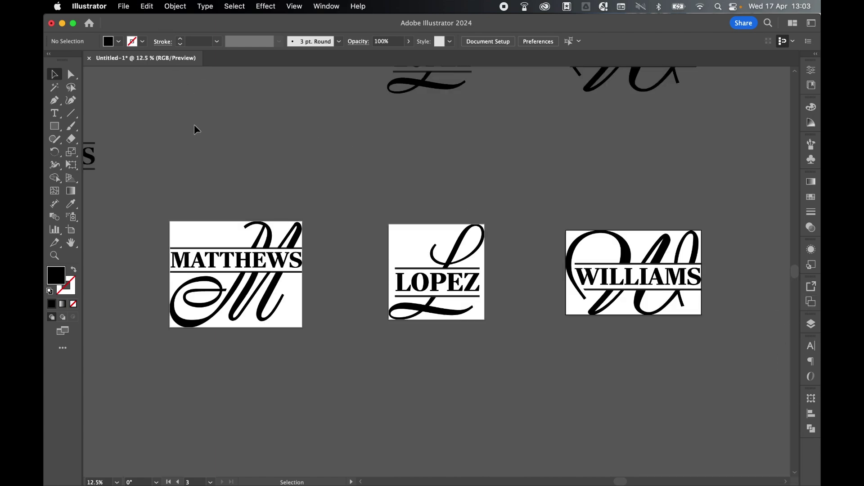
Step: Save a copy to the computer as splitmonogram01.ai in Adobe Illustrator format
click(123, 6)
click(153, 134)
click(488, 360)
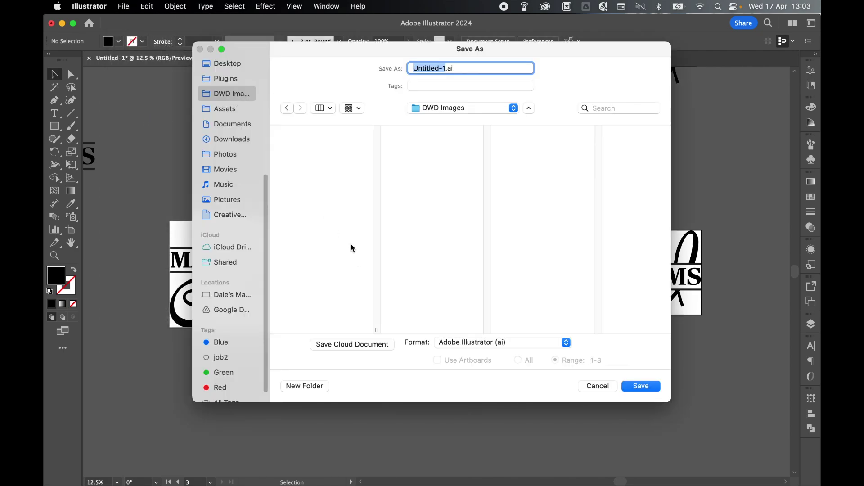
text(splitmonogra)
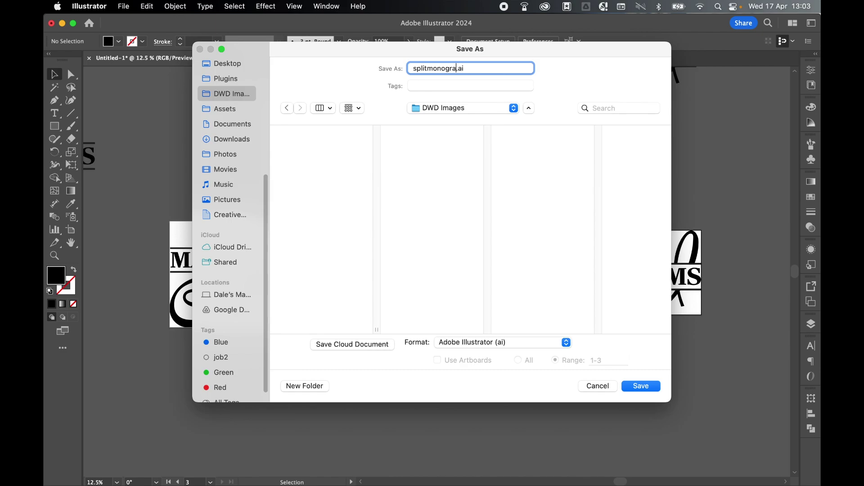
text(m01)
click(484, 343)
click(484, 343)
click(642, 388)
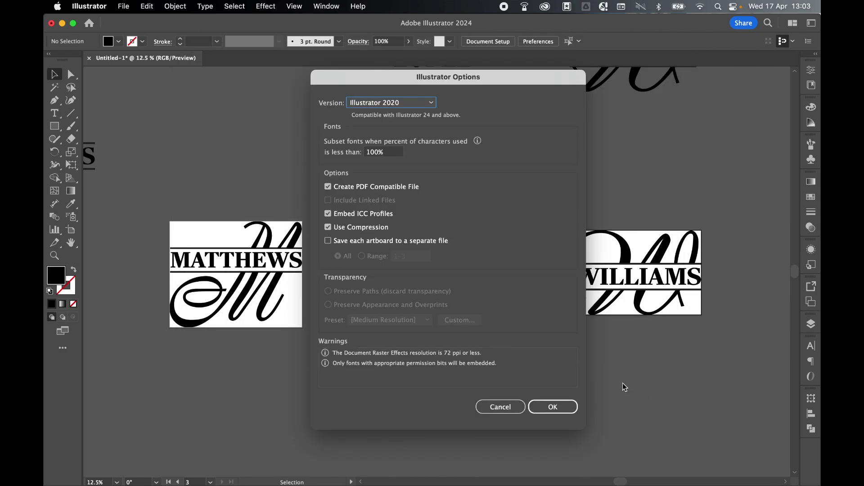
click(551, 406)
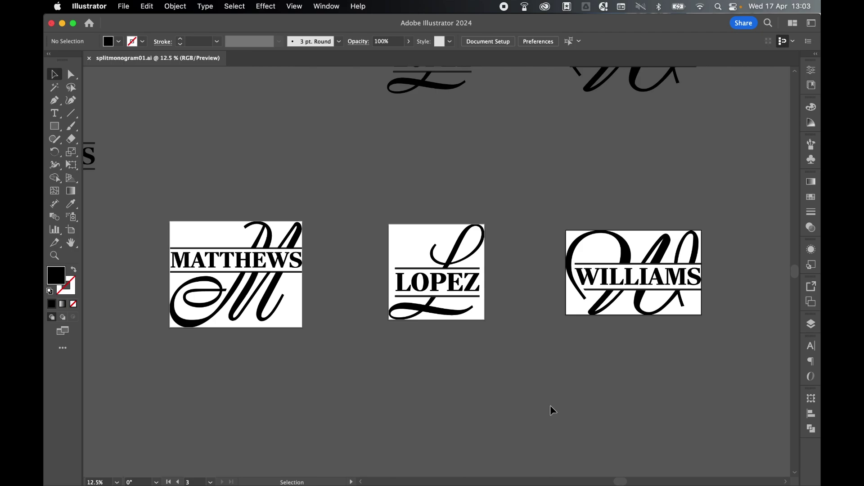
click(124, 7)
Step: In Export for Screens, select all artboards and choose SVG as the format
mouse_move(180, 249)
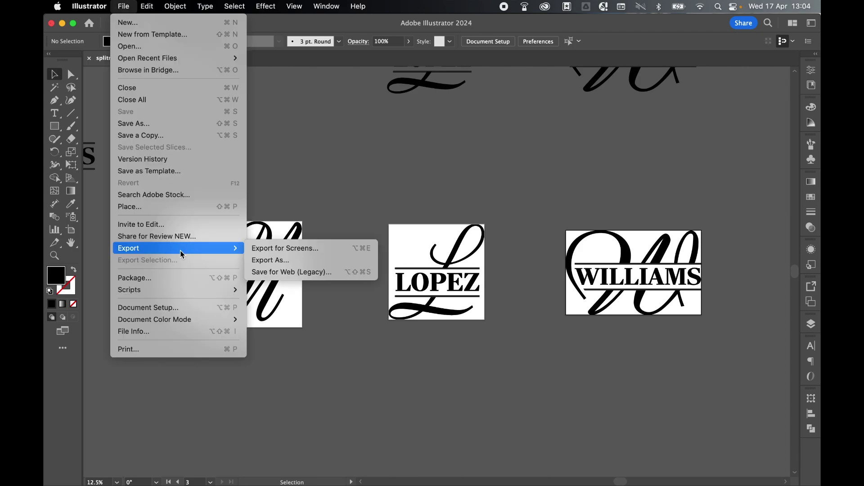
click(305, 248)
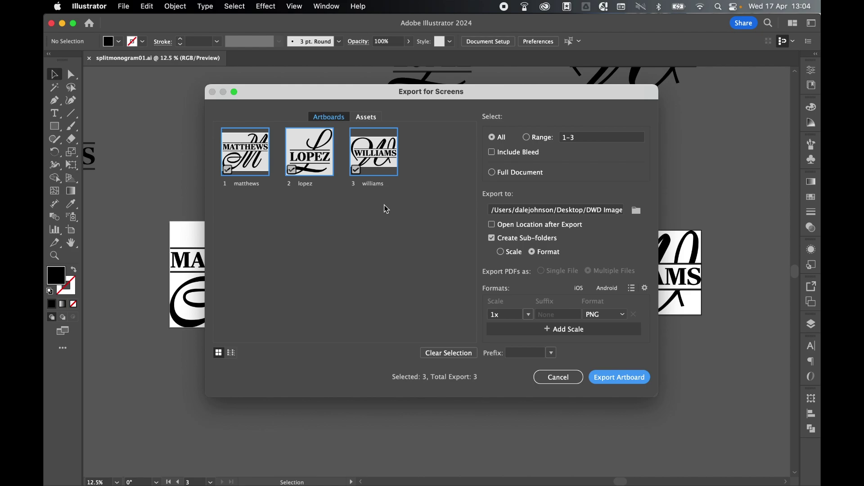
click(526, 138)
click(496, 141)
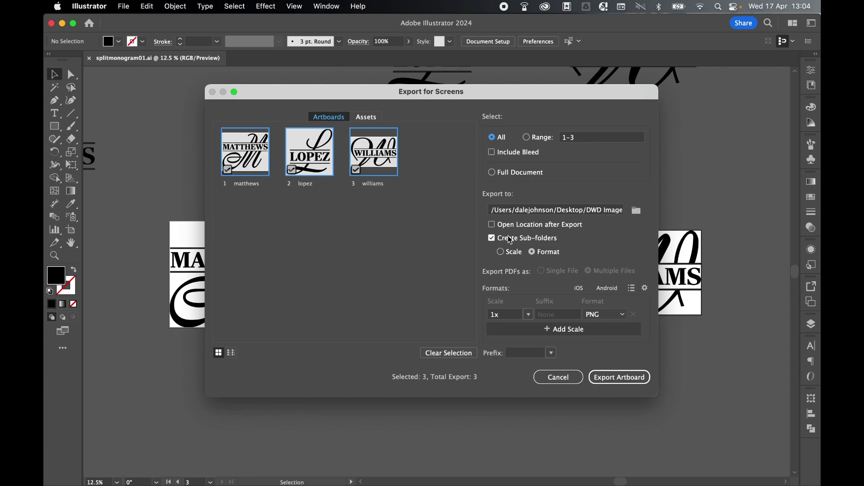
click(610, 315)
click(616, 397)
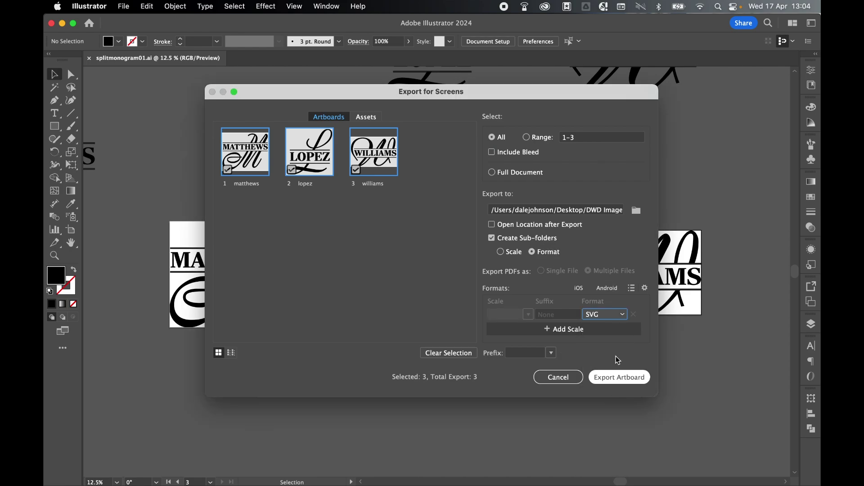
Step: Set SVG styling to Presentation Attributes with fonts as outlines, save settings, and export
click(646, 289)
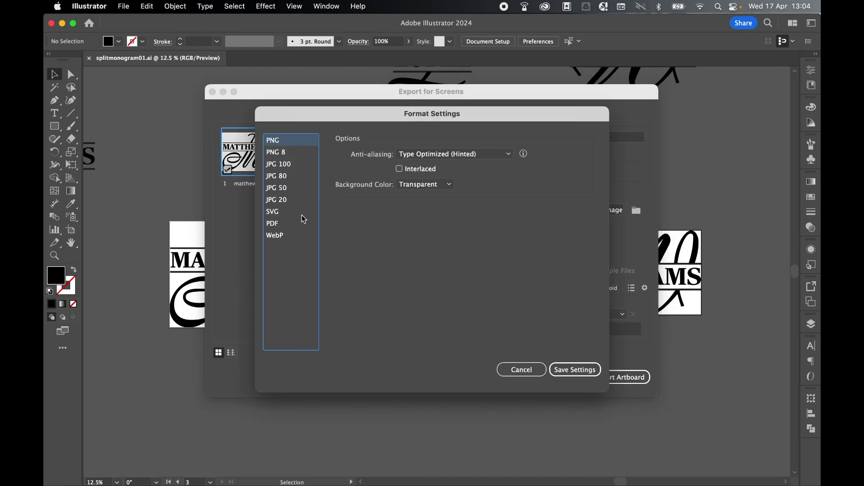
click(301, 212)
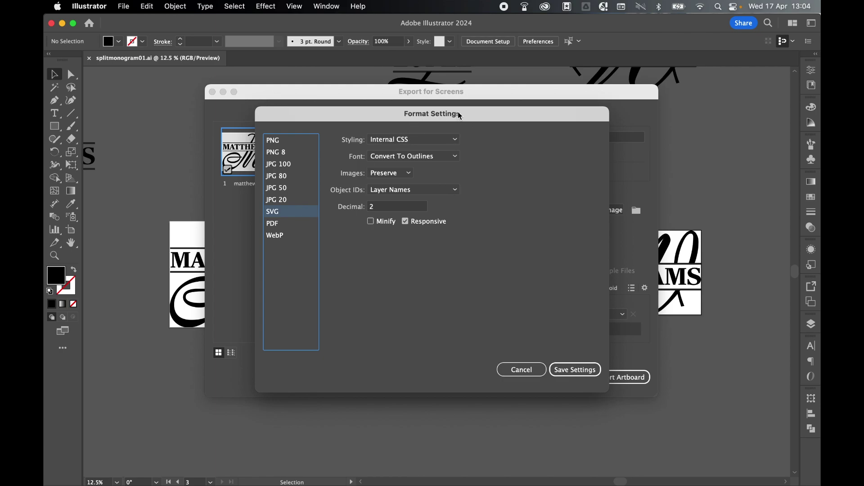
click(431, 140)
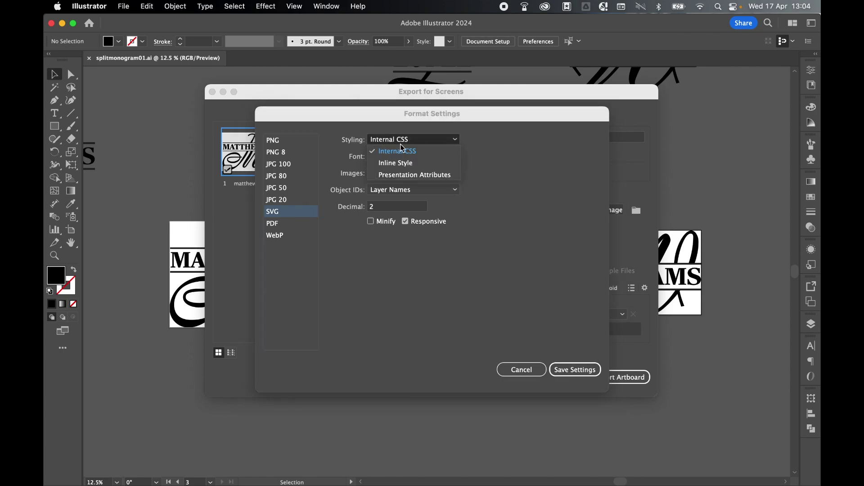
click(437, 175)
click(394, 157)
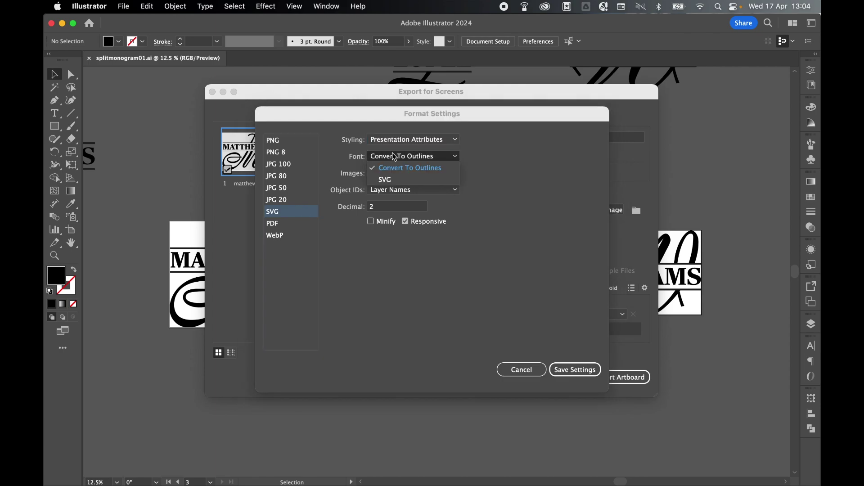
click(405, 168)
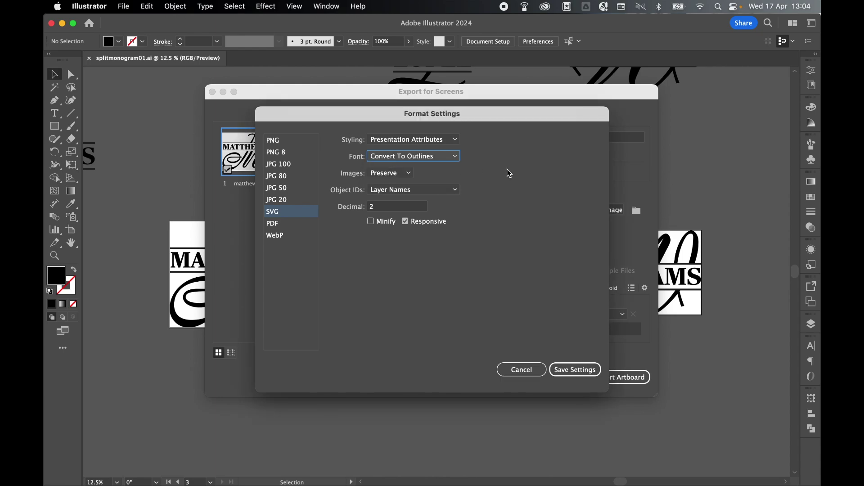
click(401, 189)
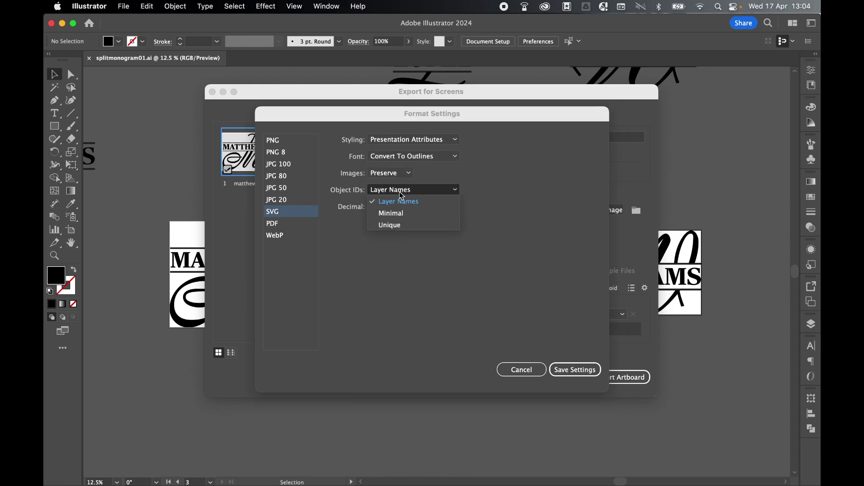
click(401, 202)
click(420, 190)
click(497, 193)
click(576, 370)
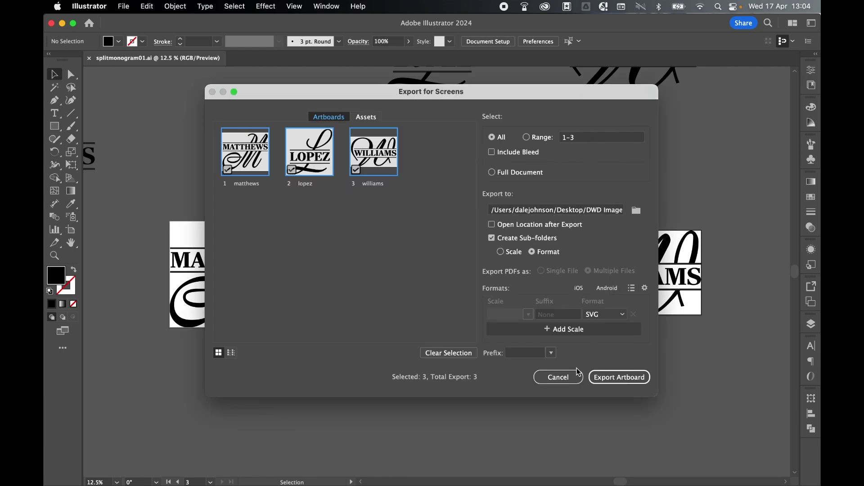
click(623, 379)
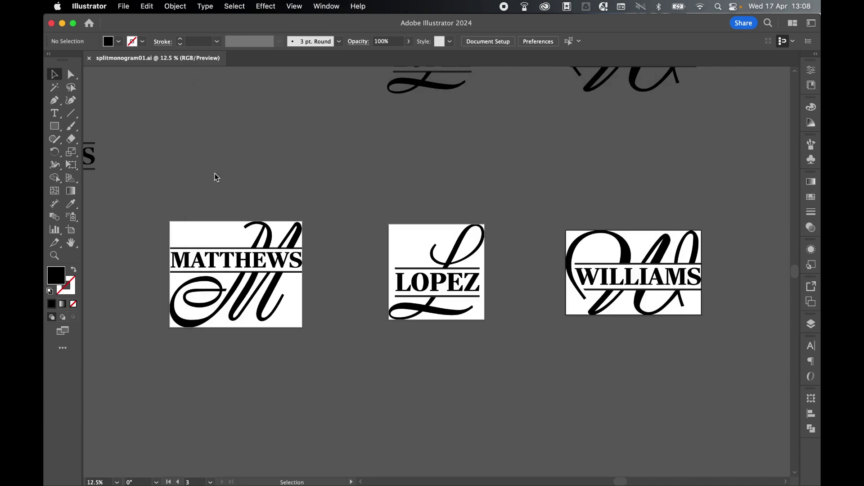
Step: In Finder, browse DWD Images > SVG and check the exported lopez, matthews and williams files
click(100, 455)
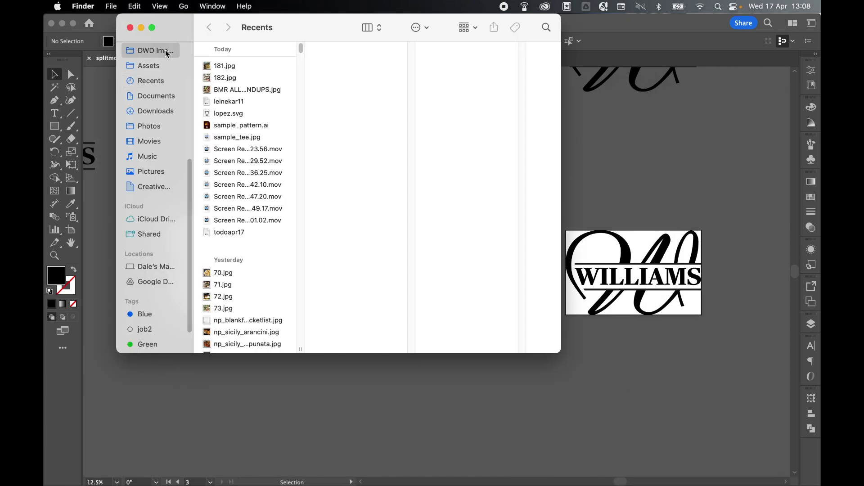
click(167, 54)
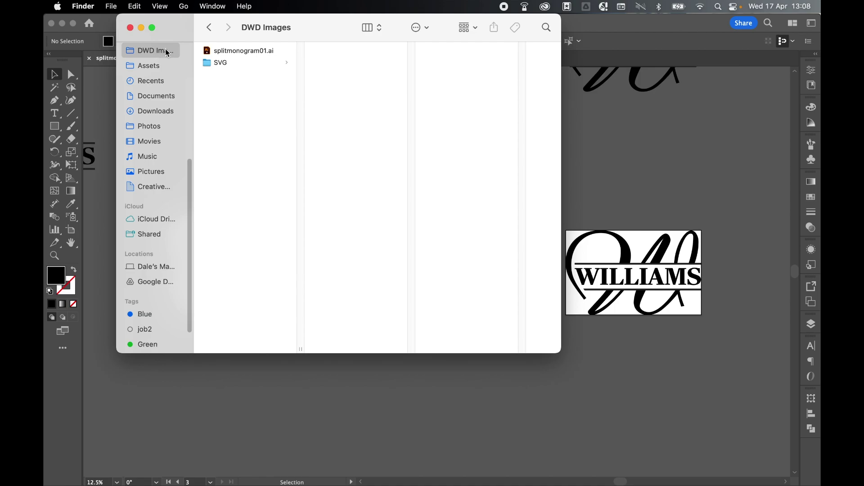
click(270, 51)
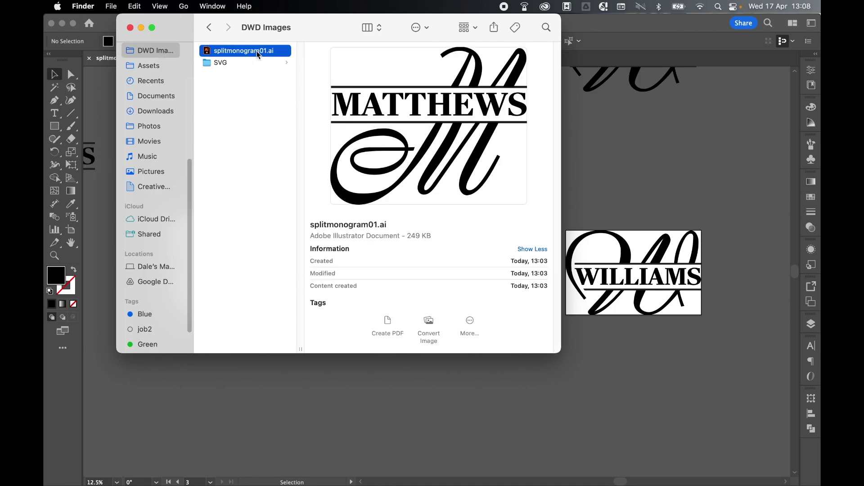
click(225, 64)
click(340, 54)
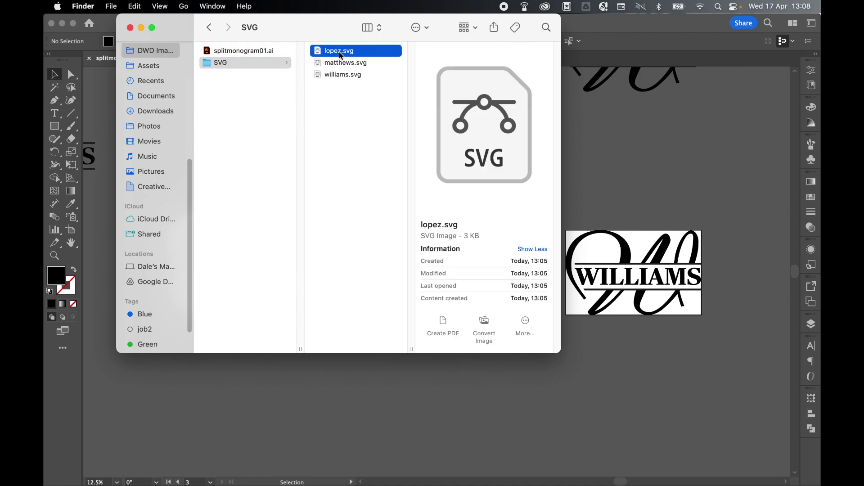
key(Down)
key(Down)
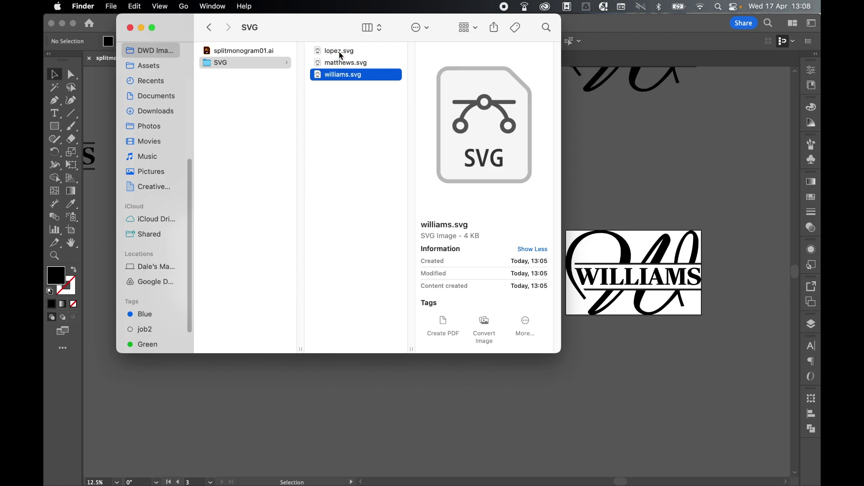
click(341, 54)
Step: Open lopez.svg with Adobe Illustrator
right_click(341, 54)
mouse_move(367, 70)
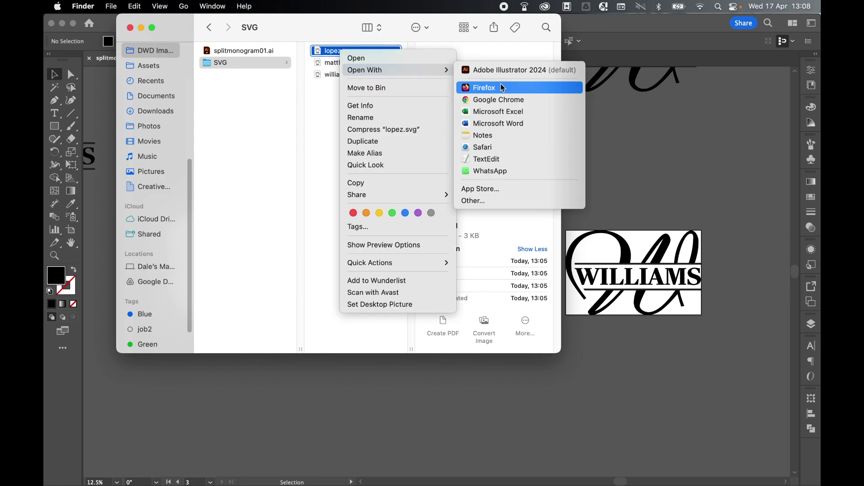
click(502, 70)
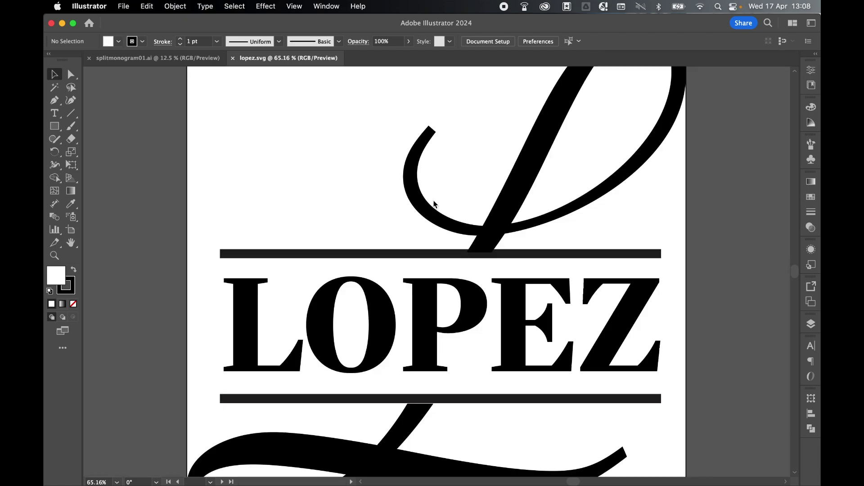
Step: Zoom to show the entire lopez.svg artboard with the LOPEZ monogram
key(super+minus)
key(super+minus)
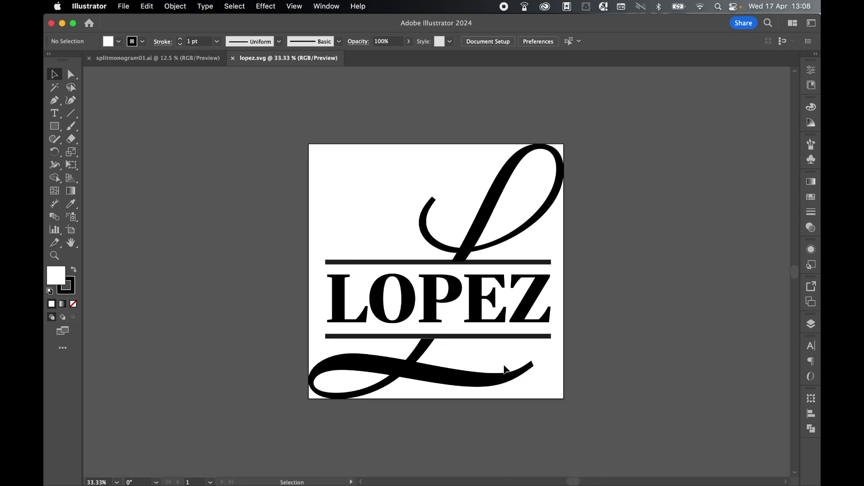